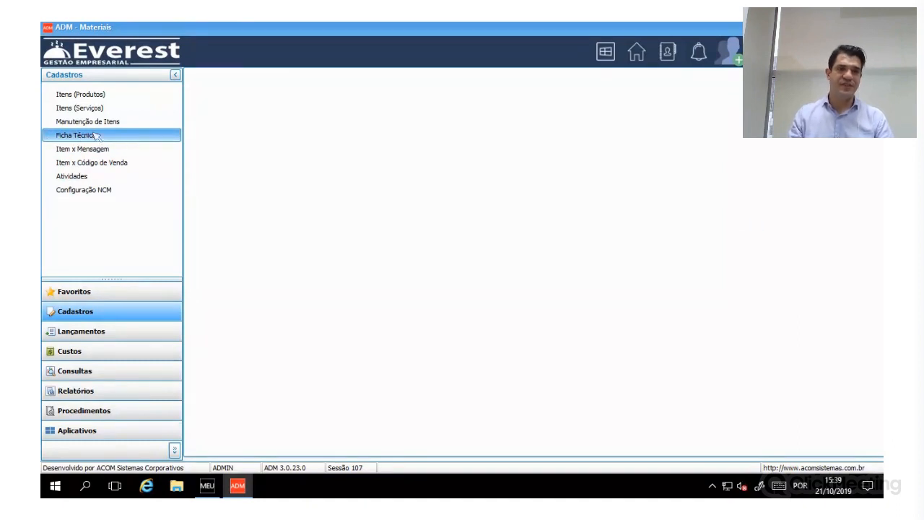
Search Ficha Técnica for "pf executivo" with Em Desenvolvimento sheets included, and open the PRATO EXECUTIVO - PF sheet.
left_click(96, 135)
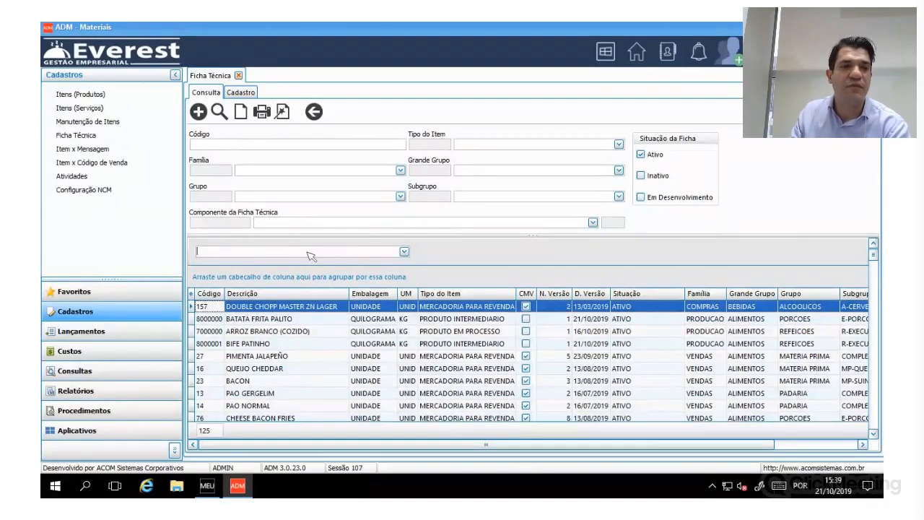
left_click(672, 197)
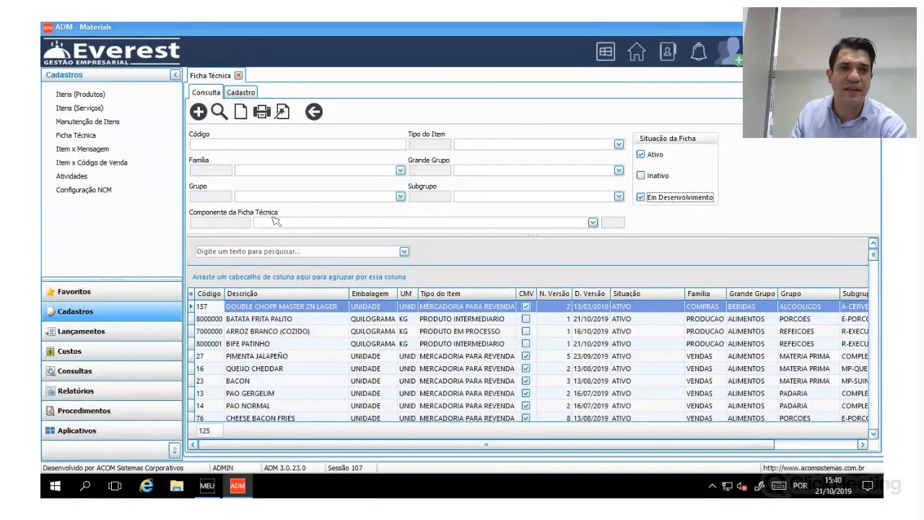
left_click(273, 147)
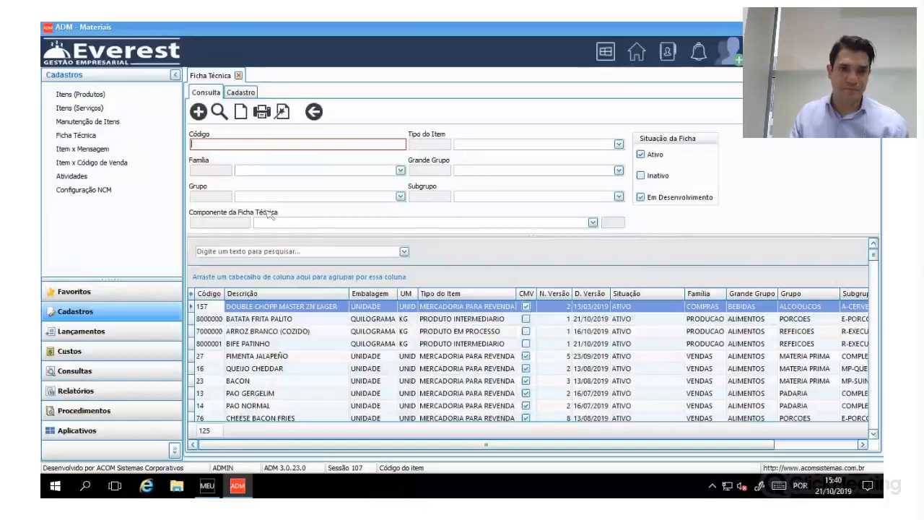
left_click(287, 252)
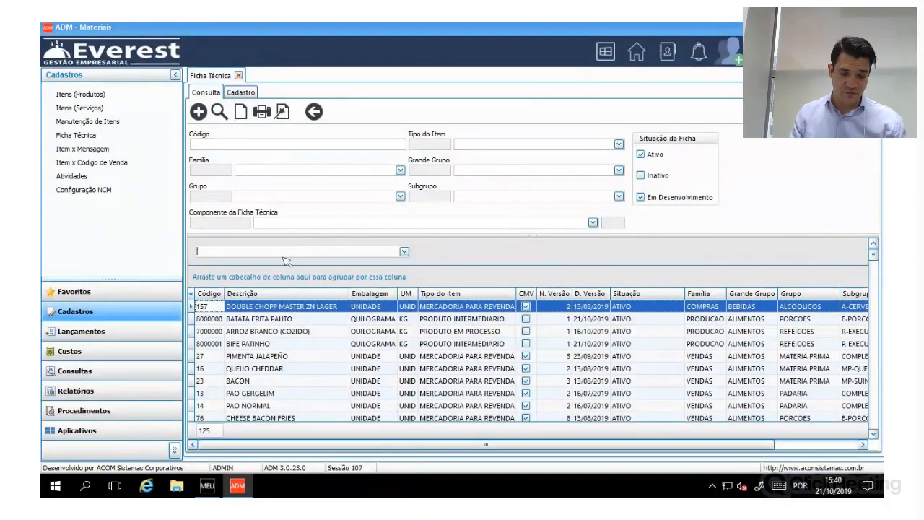
type("pf execu")
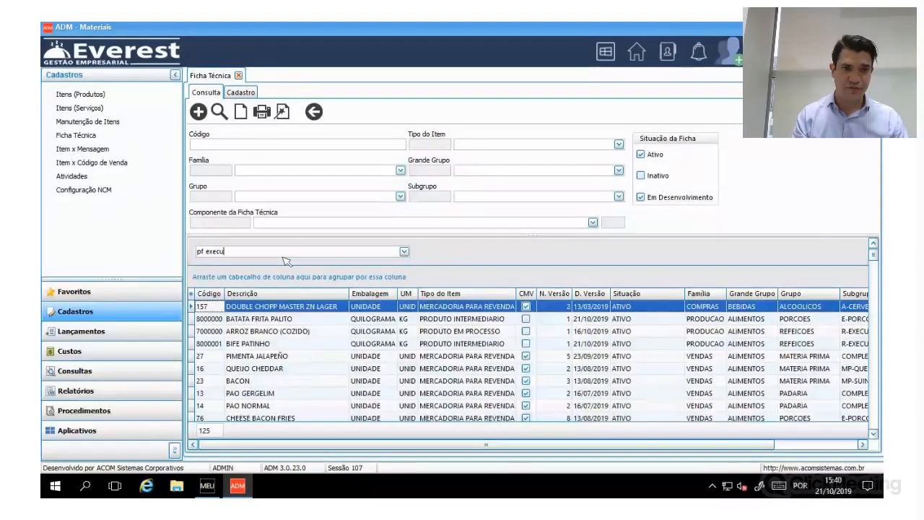
type("toin")
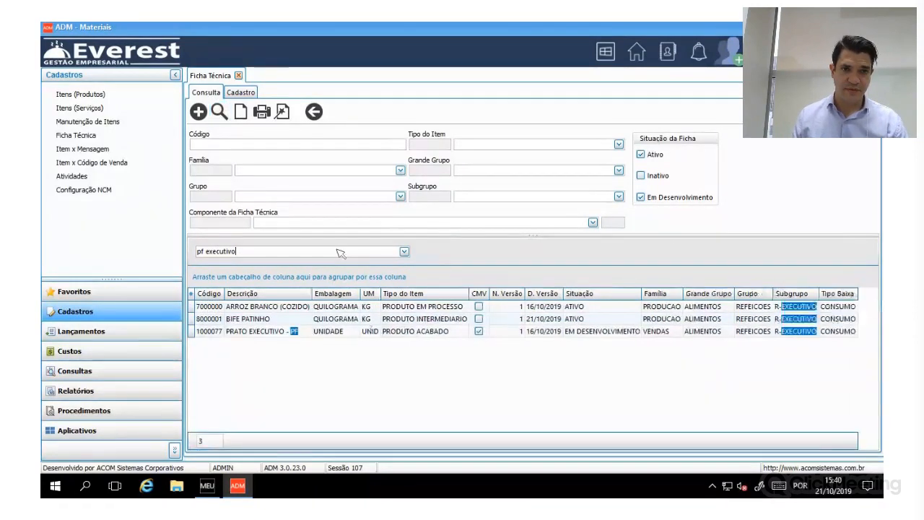
double_click(288, 332)
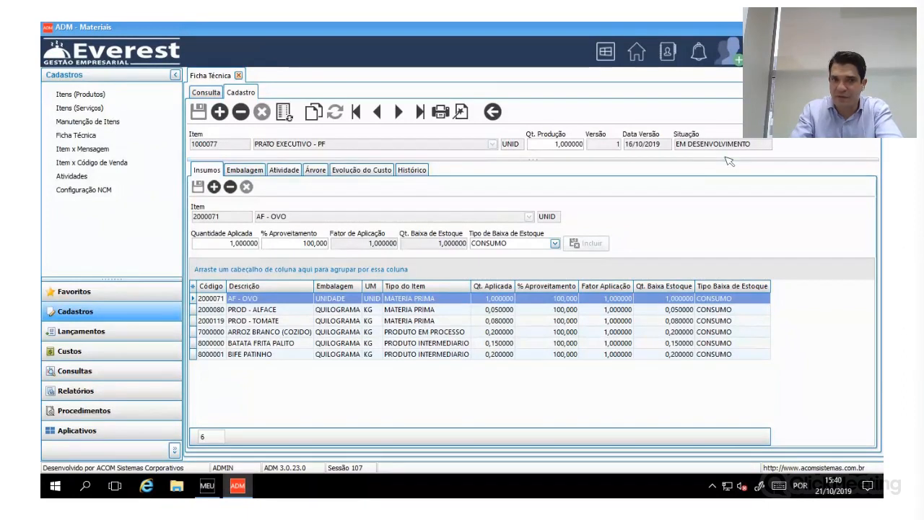
Review the ingredient rows of the PRATO EXECUTIVO - PF sheet, including their item types and stock write-off types.
left_click(248, 310)
left_click(248, 322)
left_click(249, 332)
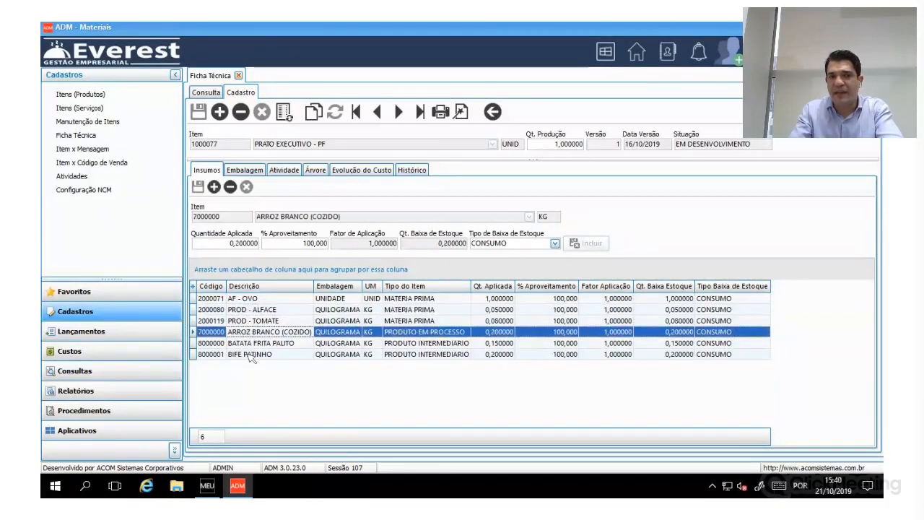
left_click(252, 354)
left_click(253, 344)
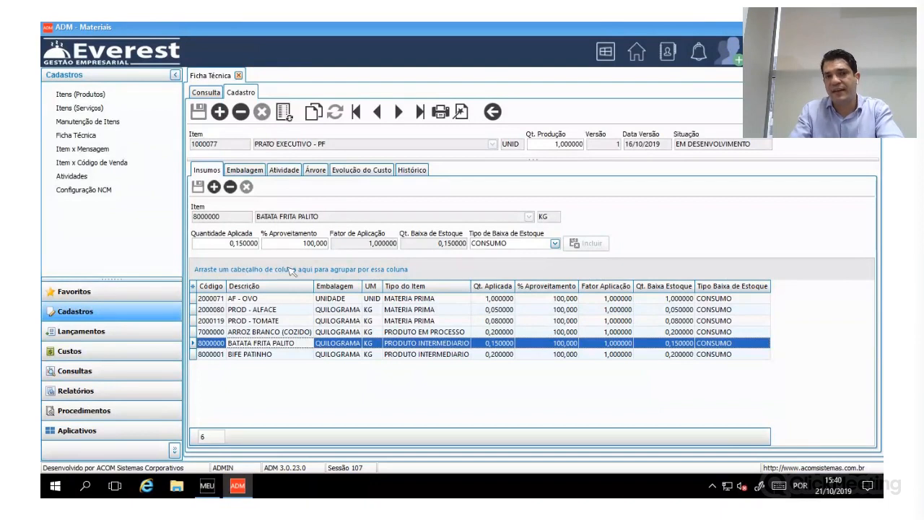
left_click(730, 310)
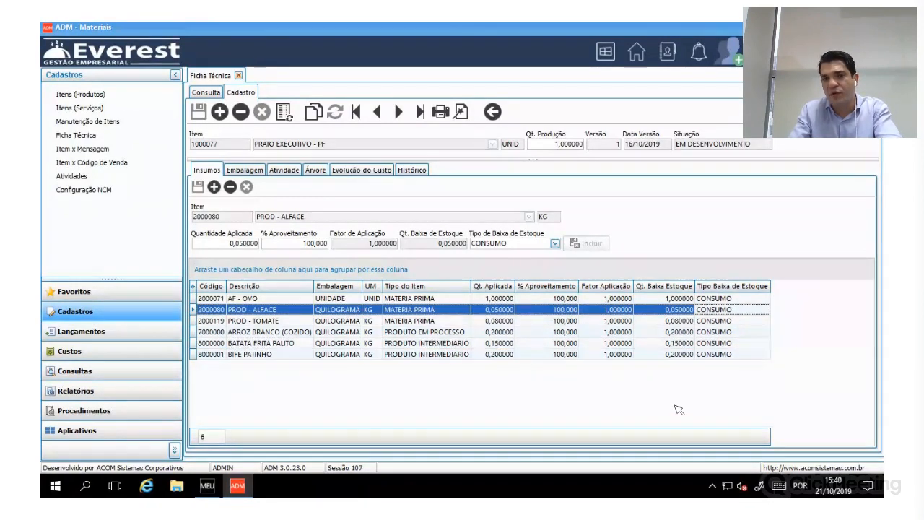
Set the Tipo de Baixa de Estoque of ARROZ BRANCO (COZIDO) to CONSUMO and save the technical sheet.
left_click(309, 334)
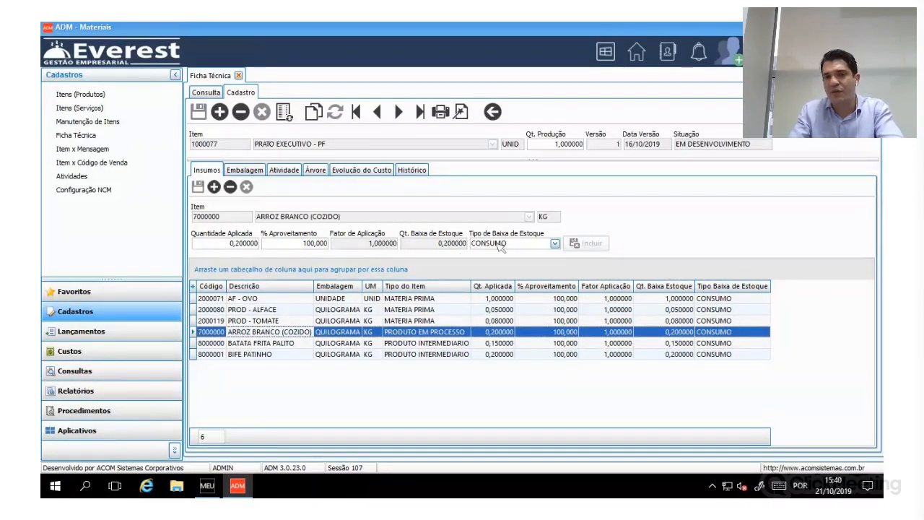
left_click(555, 244)
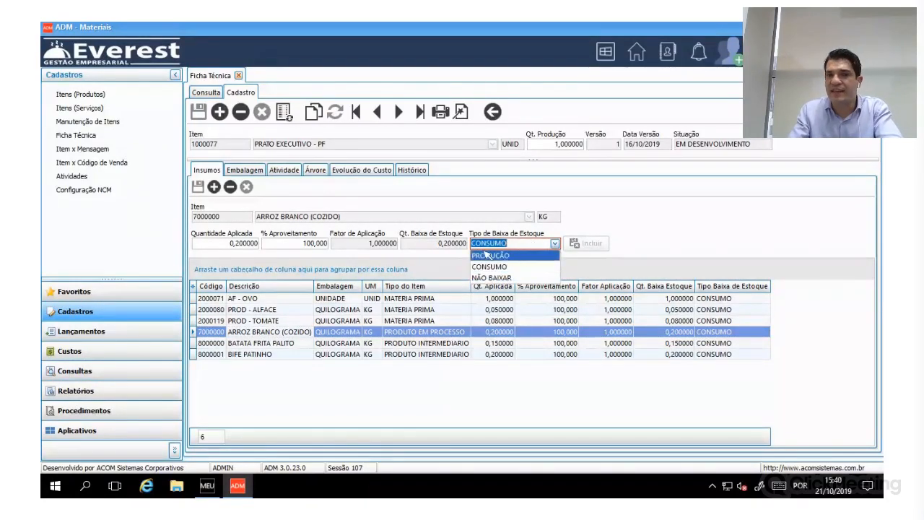
left_click(523, 269)
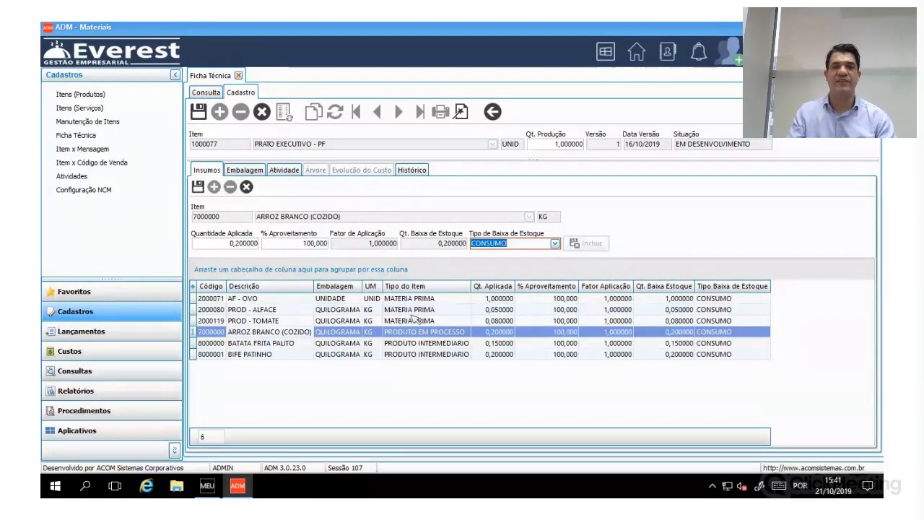
left_click(293, 311)
left_click(280, 331)
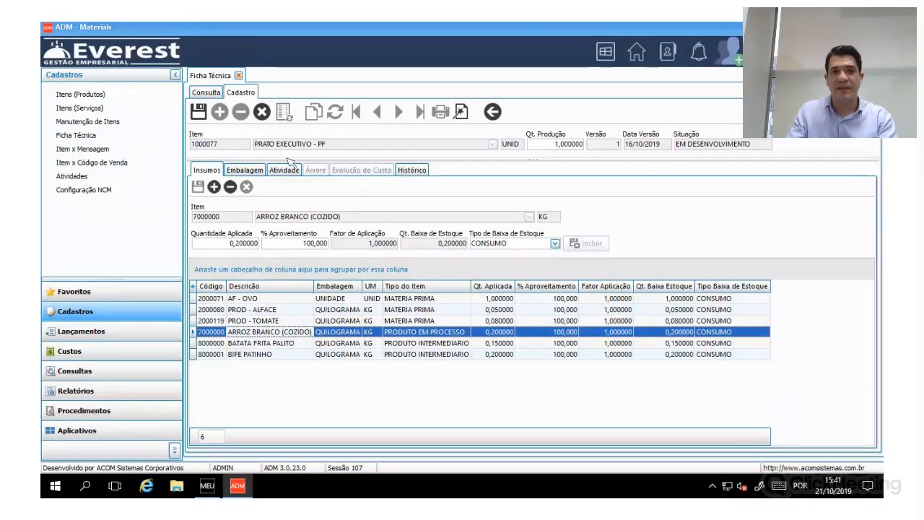
left_click(340, 309)
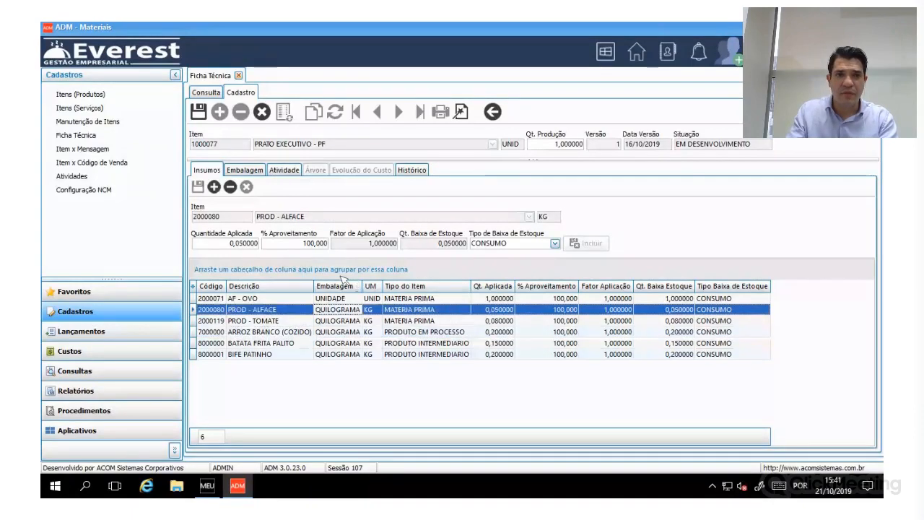
left_click(199, 113)
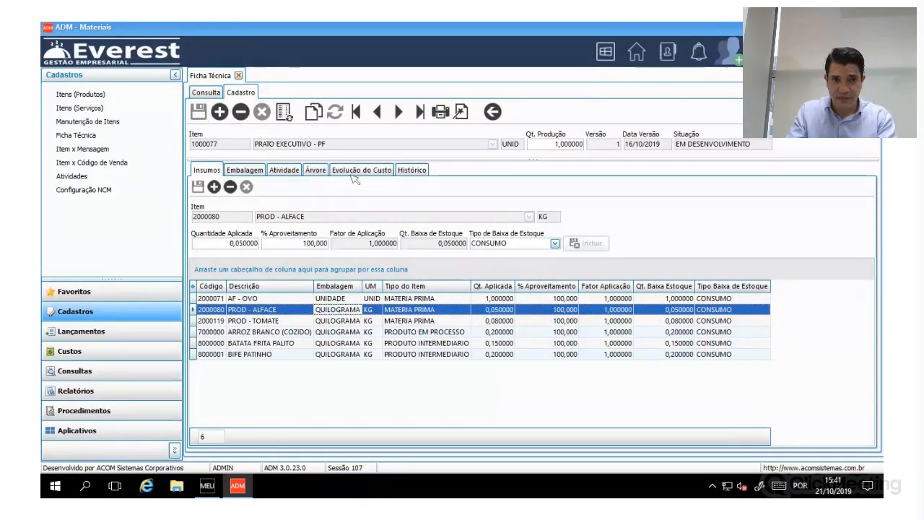
Examine the sheet's component tree (Árvore), focusing on the raw materials that make up ARROZ BRANCO (COZIDO).
left_click(321, 169)
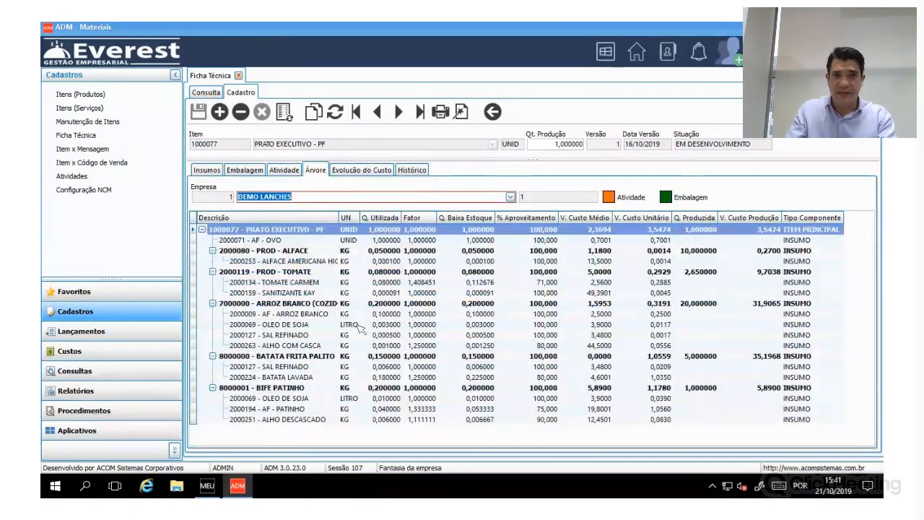
left_click(263, 306)
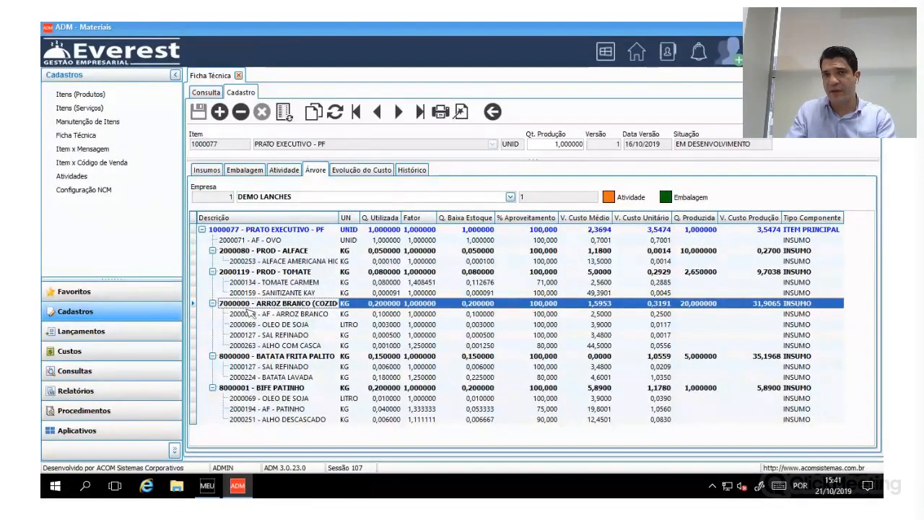
left_click(296, 316)
left_click(296, 325)
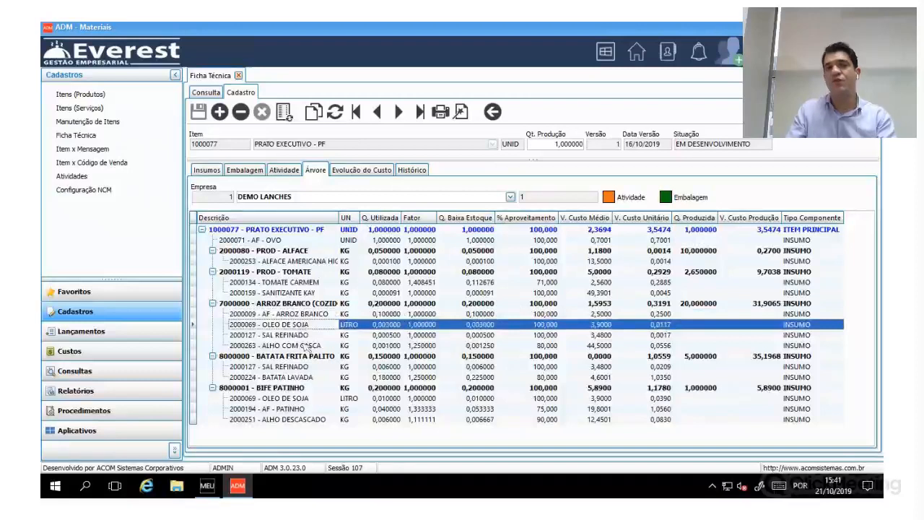
left_click(303, 346)
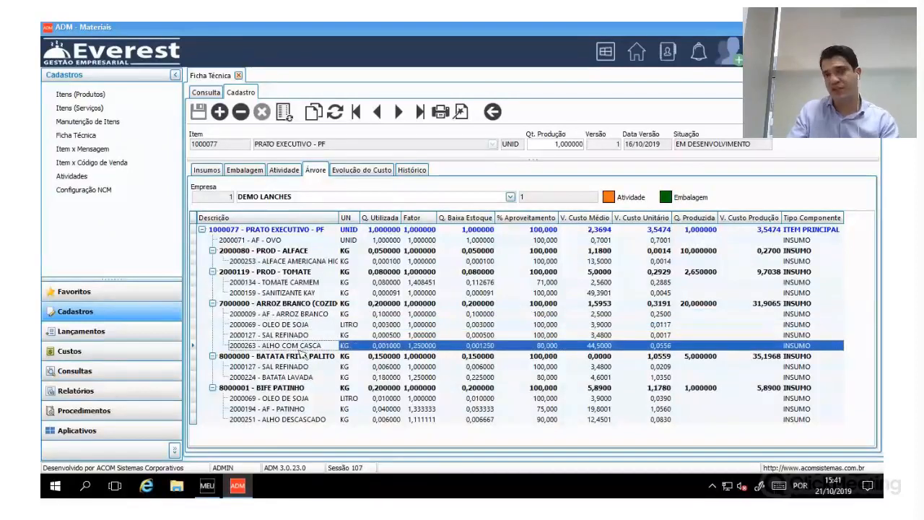
left_click(309, 306)
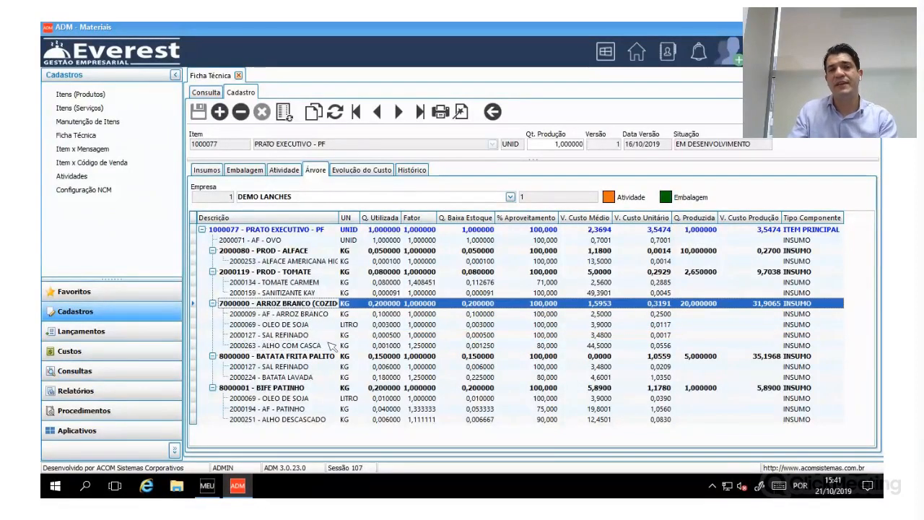
left_click(307, 325)
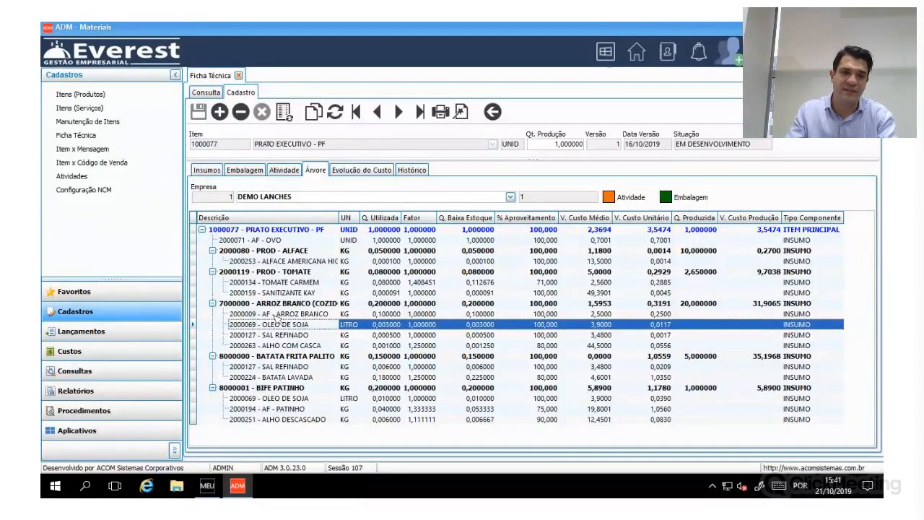
left_click(284, 304)
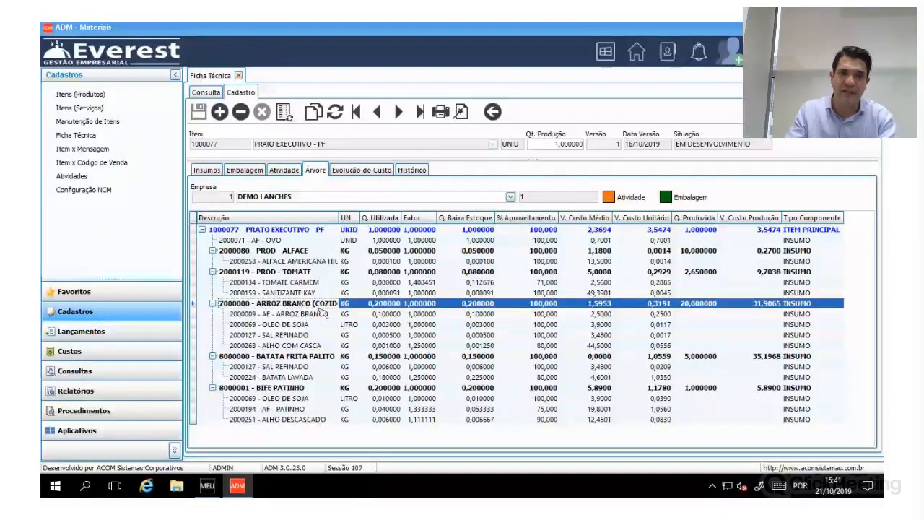
left_click(282, 314)
left_click(294, 326)
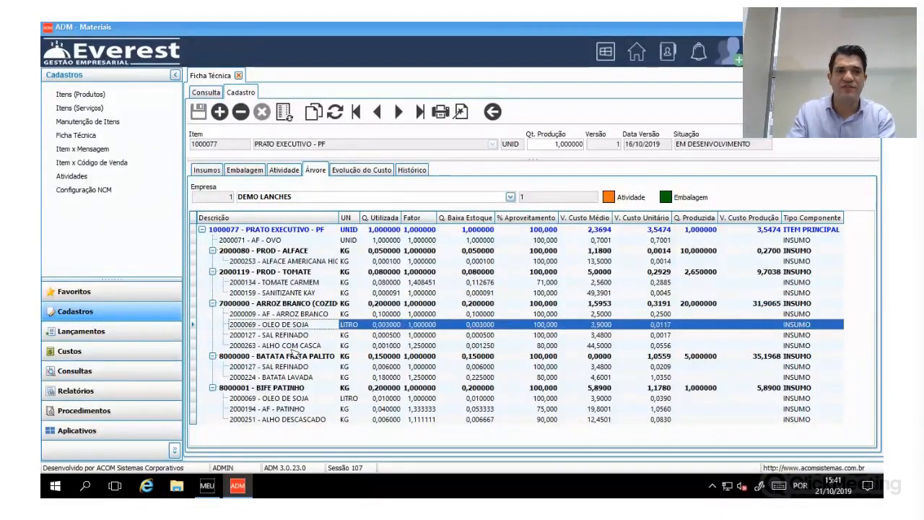
left_click(296, 345)
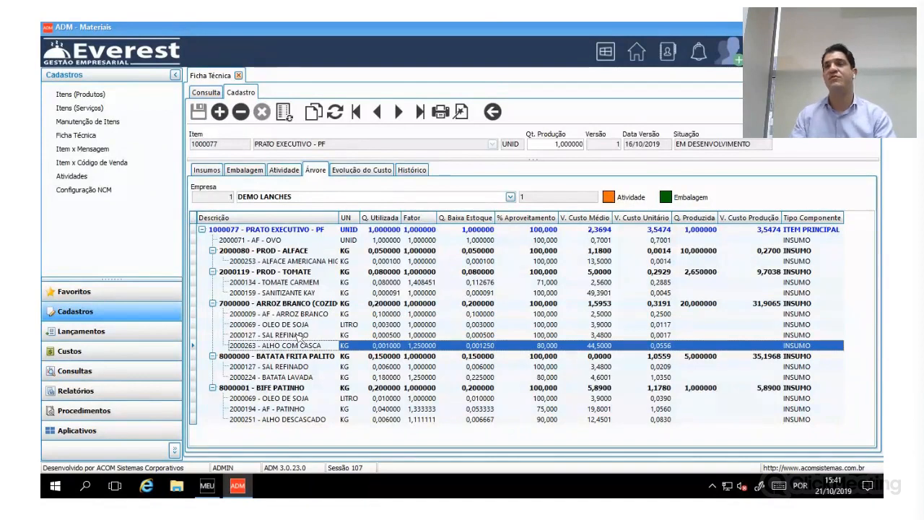
left_click(314, 315)
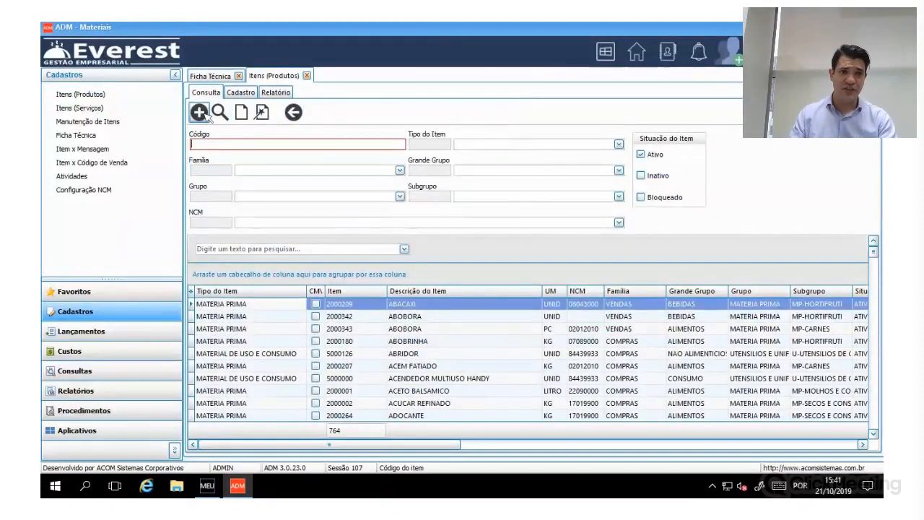
Start a new product item of type PRODUTO INTERMEDIARIO with the description FEIJAO COZIDO.
left_click(199, 110)
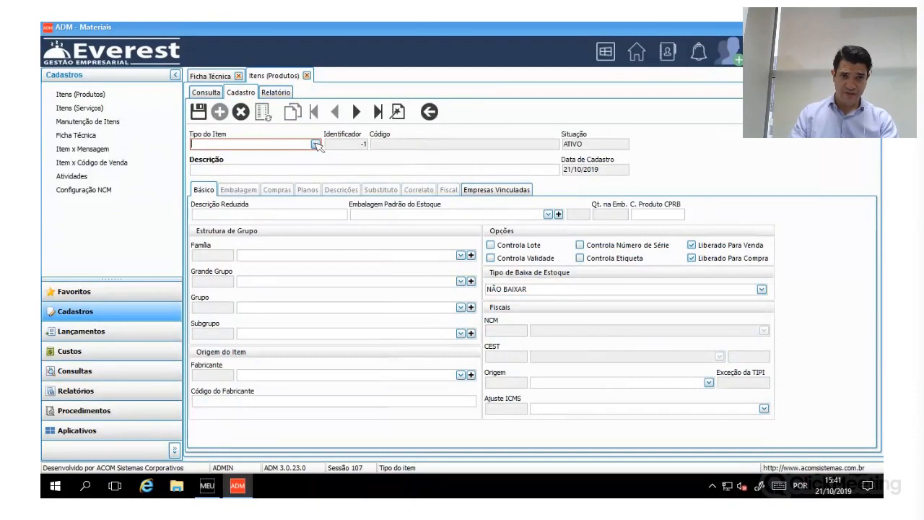
left_click(315, 145)
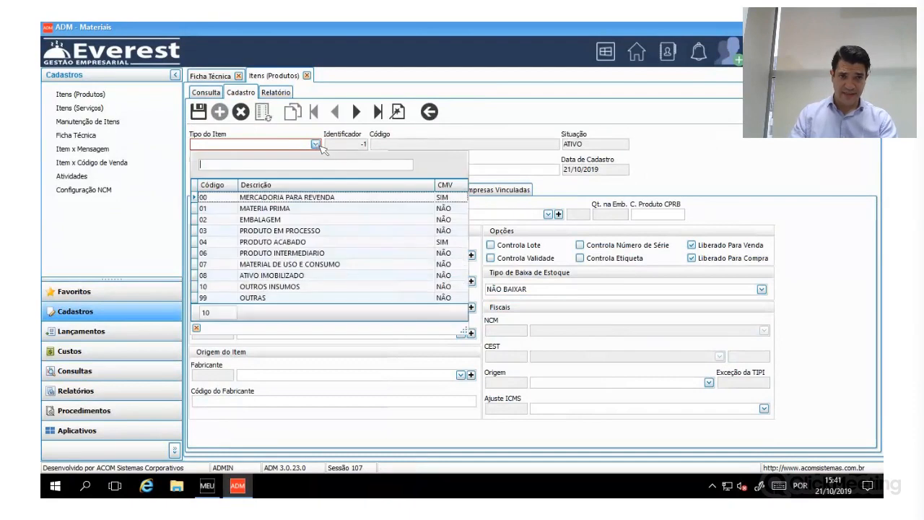
left_click(325, 255)
type("F")
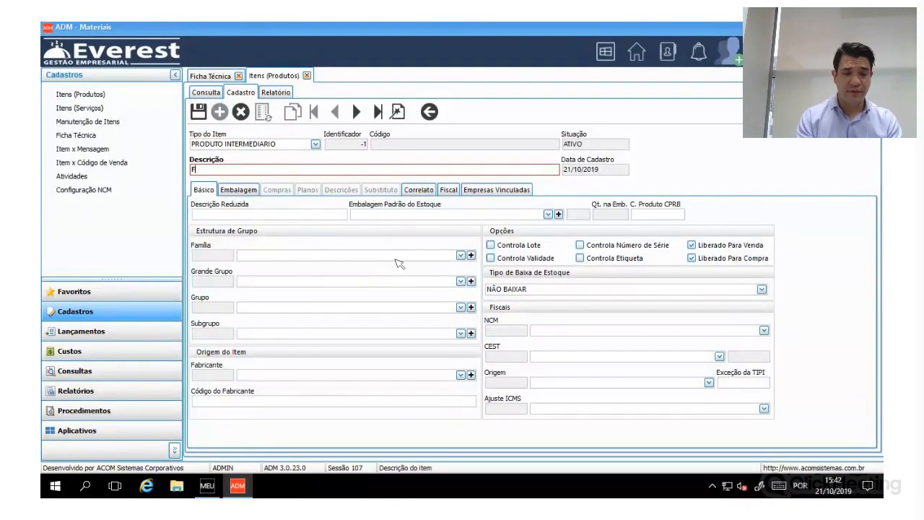
type("ICH")
key("BackSpace")
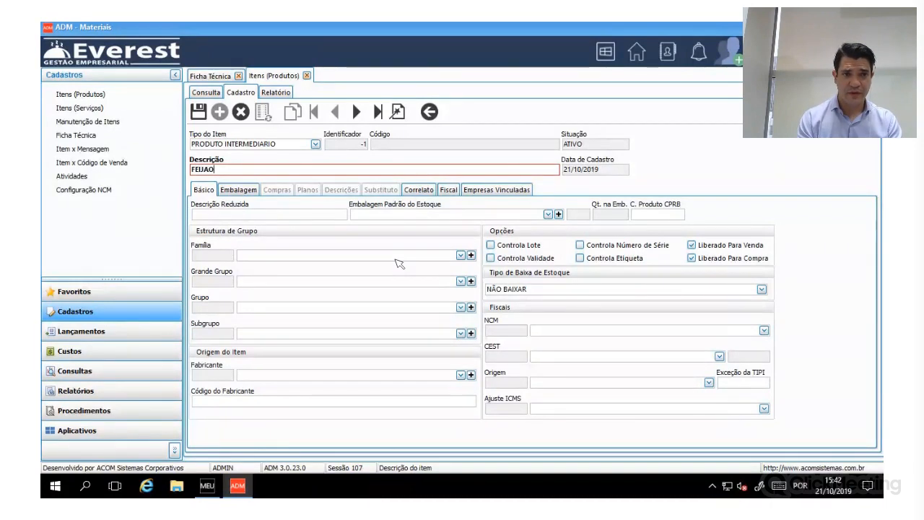
type("FEIJAO COZIDO")
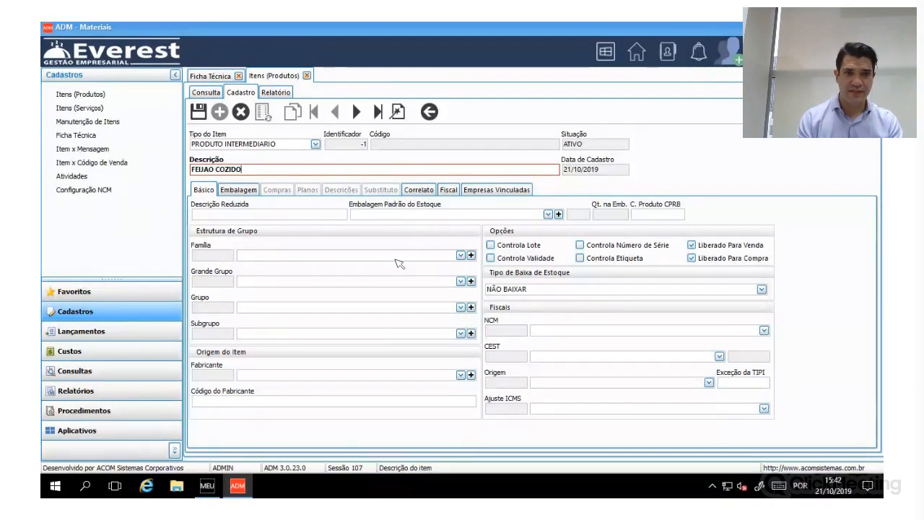
Set the new item's Descrição Reduzida to FEIJAO COZIDO and its Embalagem Padrão do Estoque to QUILOGRAMA.
key("Tab")
type("FI")
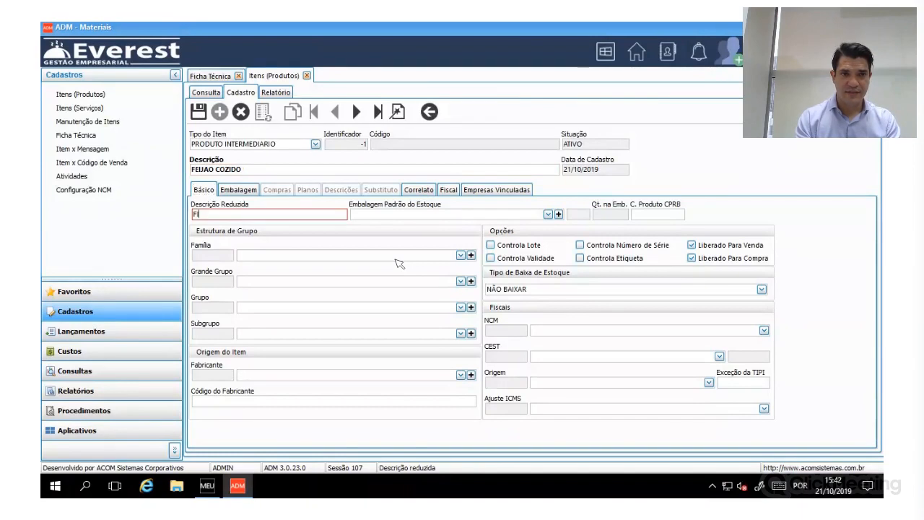
type("C")
type("IJA")
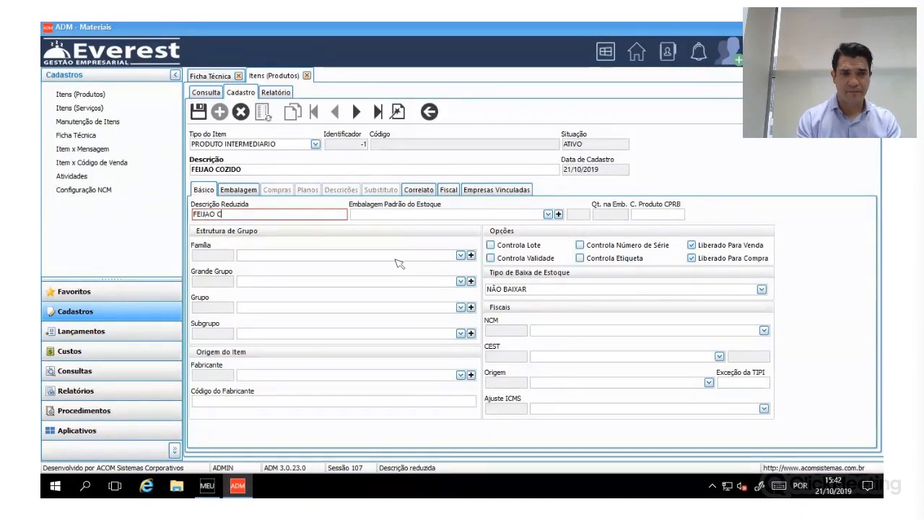
key("Tab")
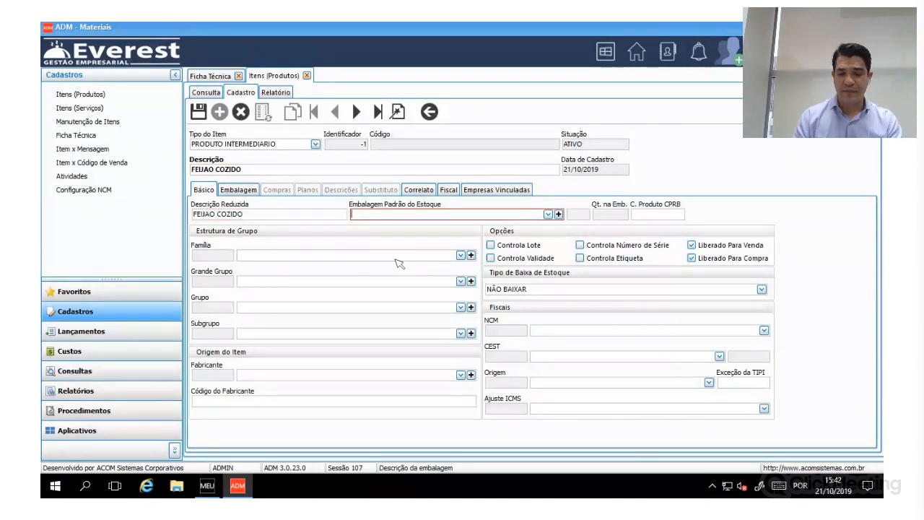
type("k")
key("Return")
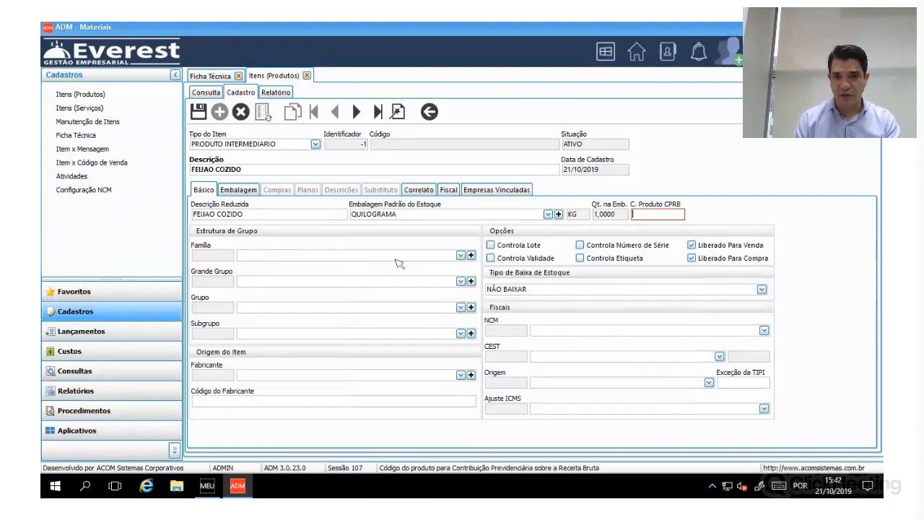
Set the new item's Família to PRODUCAO and its Grande Grupo to ALIMENTOS.
left_click(397, 257)
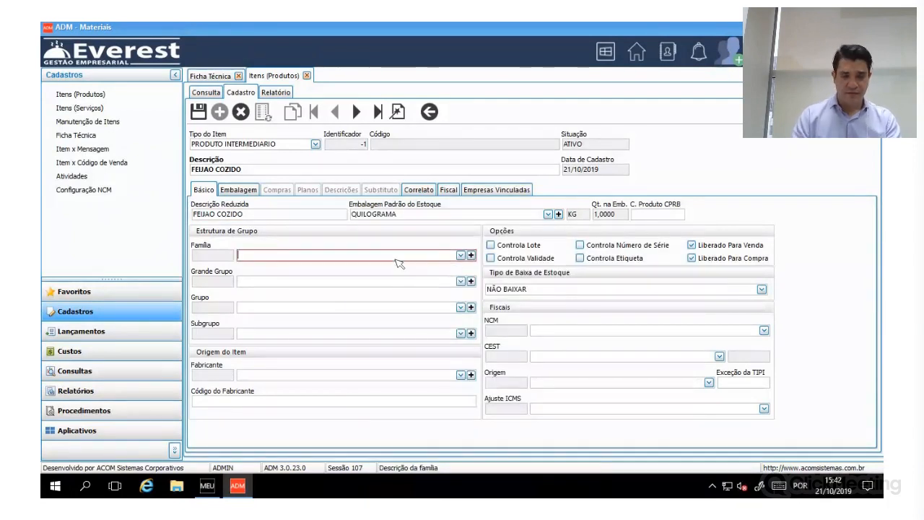
type("al")
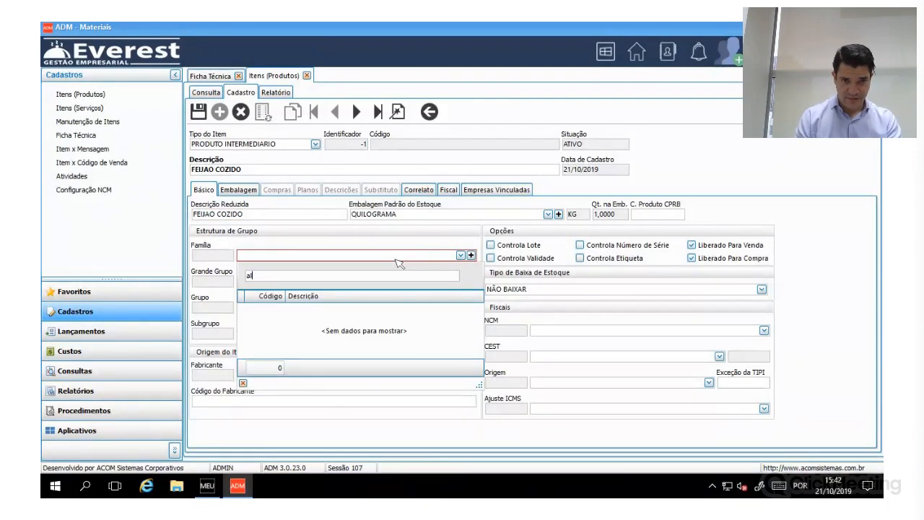
key("BackSpace")
key("Down")
key("Down")
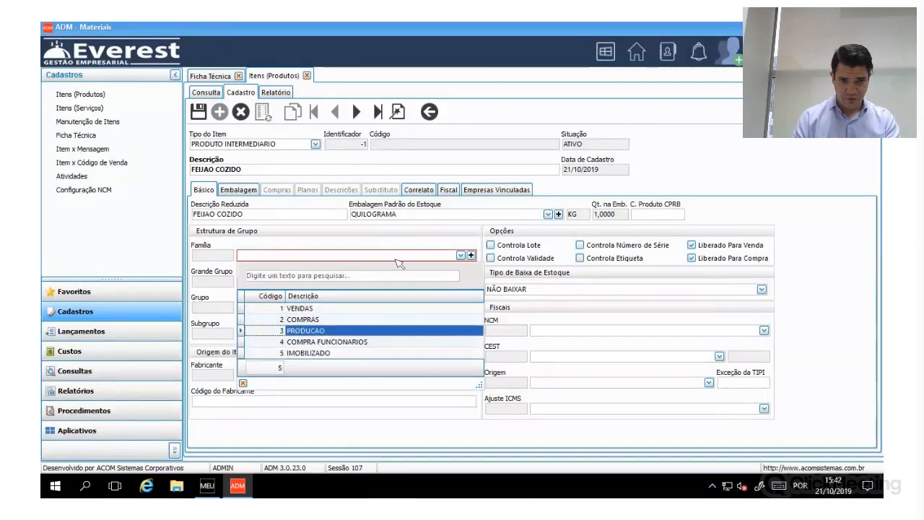
key("Return")
type("al")
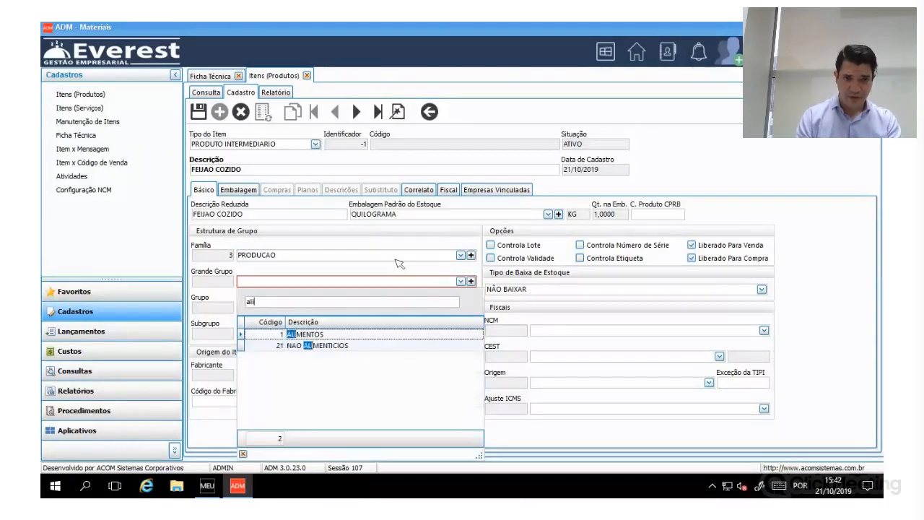
key("Return")
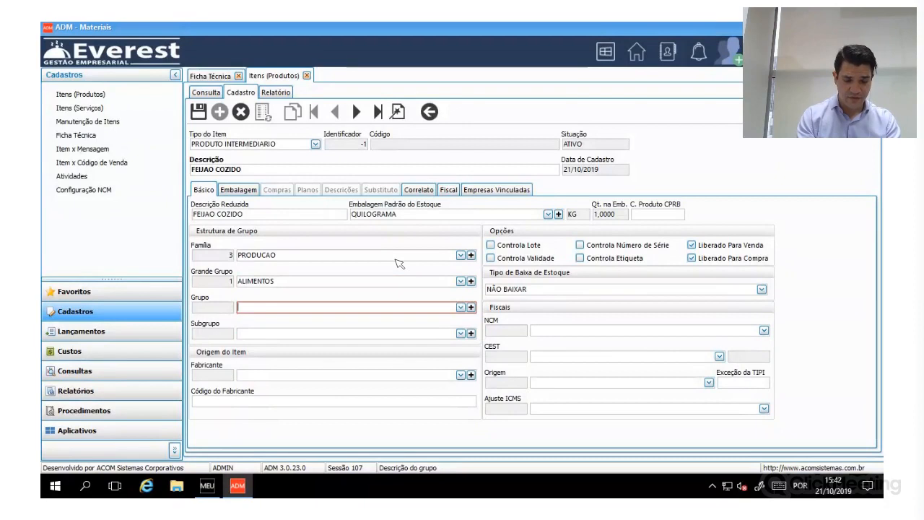
Set the item's Grupo to REFEICOES and its Subgrupo to R-EXECUTIVO.
type("r")
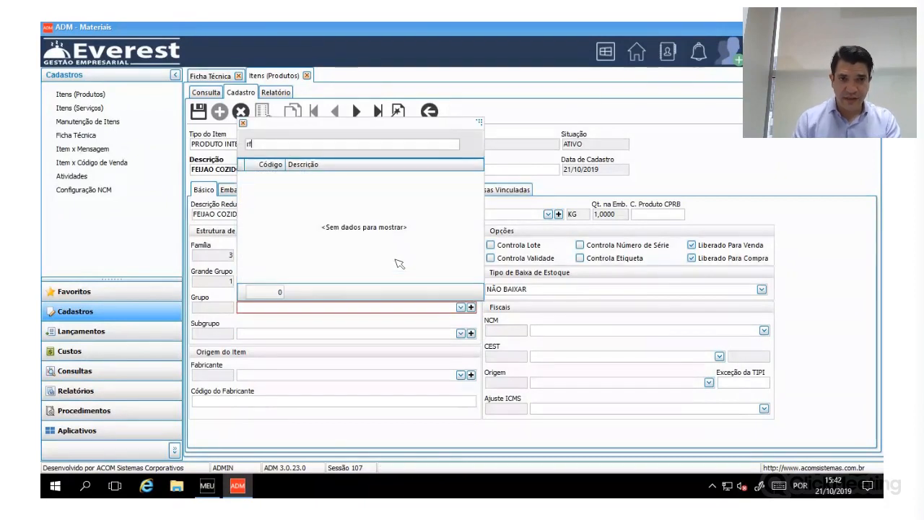
key("BackSpace")
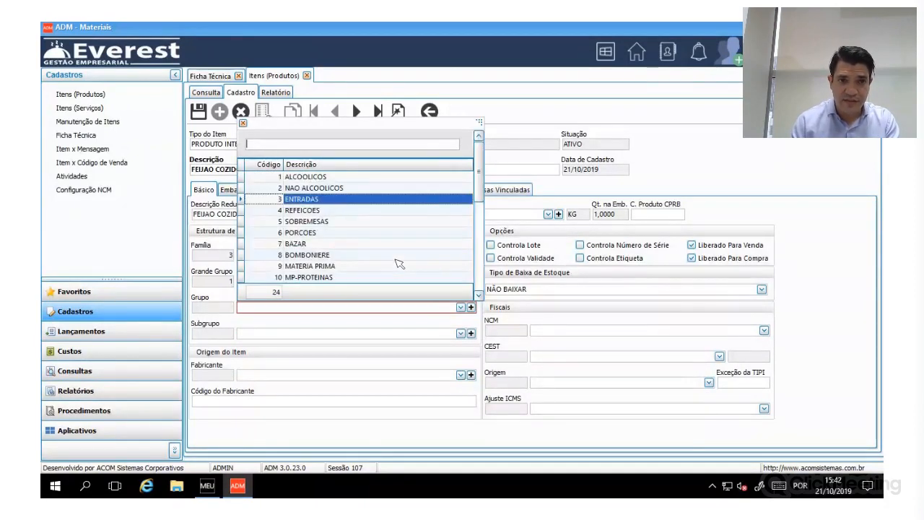
key("Down")
key("Down")
key("Down")
key("Down")
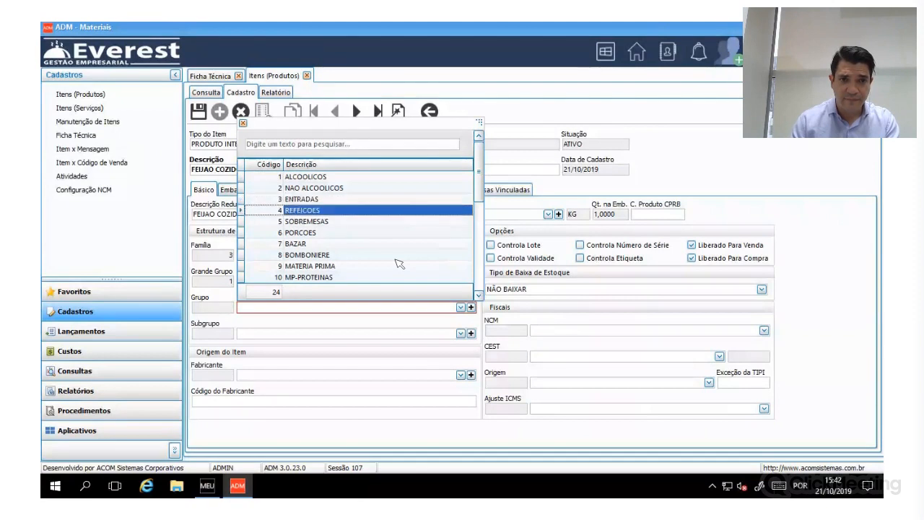
key("Return")
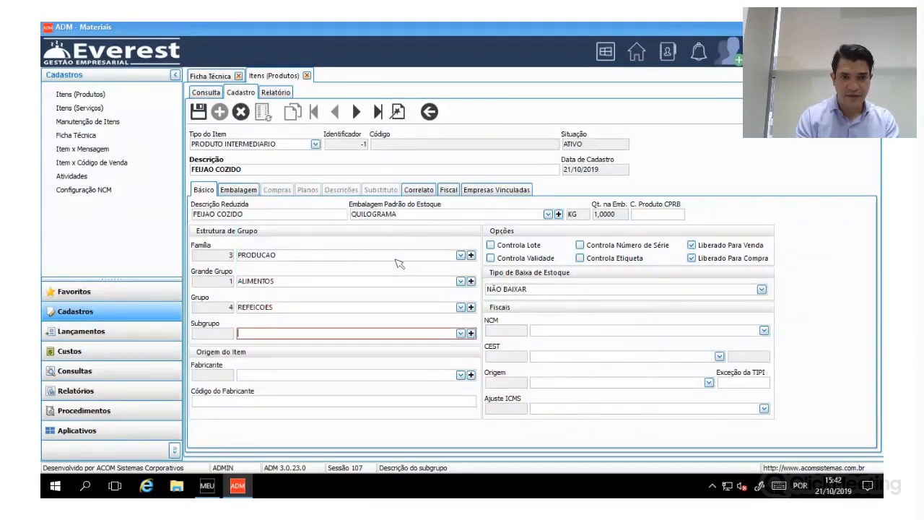
type("r-")
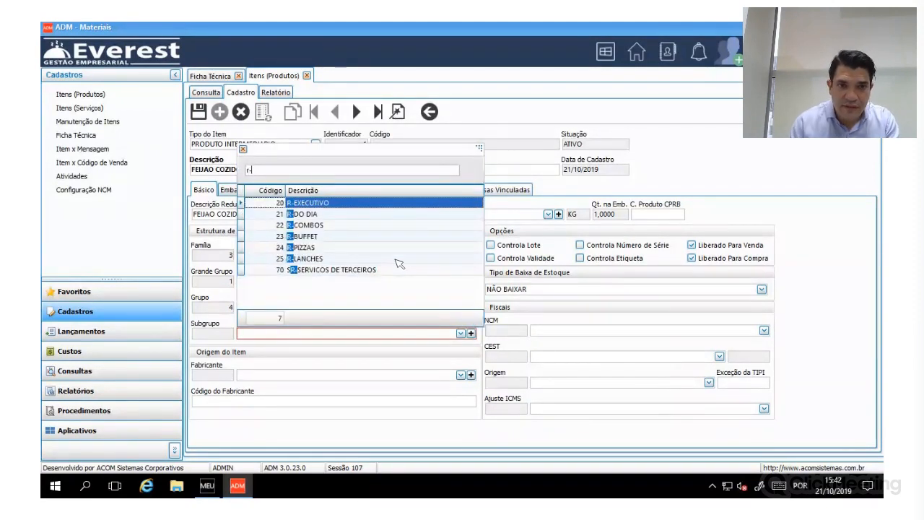
key("Return")
key("Tab")
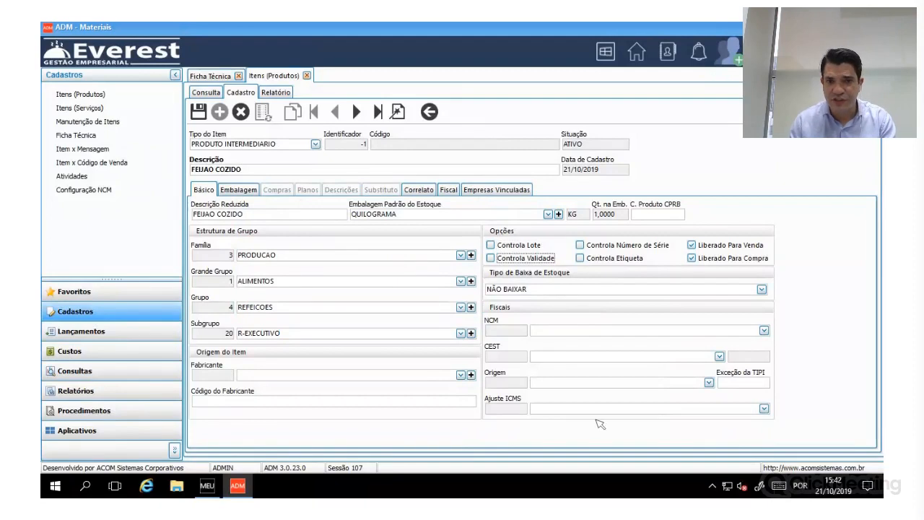
Save the item with Origem Nacional and Tipo de Baixa de Estoque CONSUMO, and return to the Ficha Técnica.
left_click(709, 383)
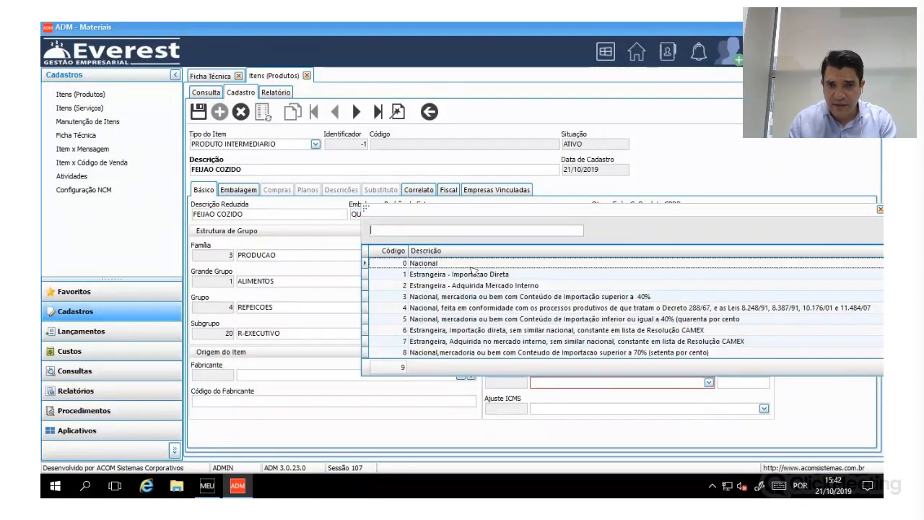
key("Return")
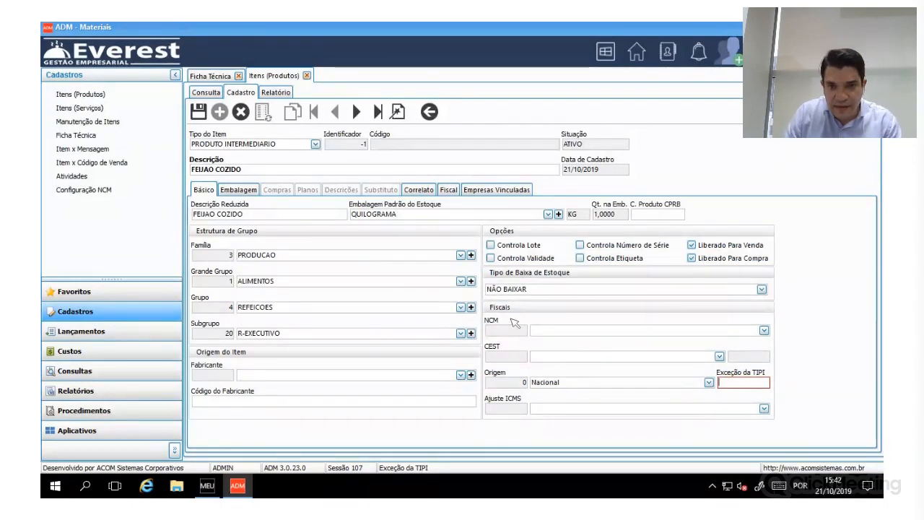
left_click(757, 293)
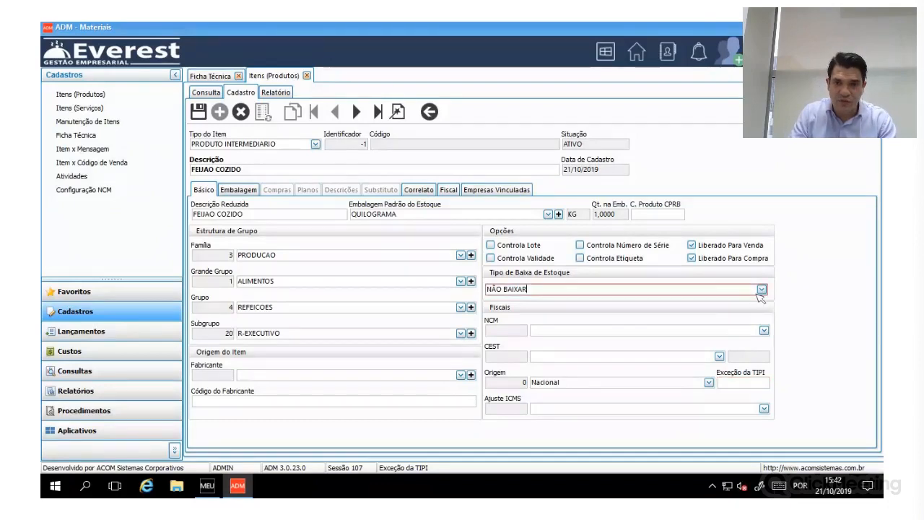
left_click(761, 290)
left_click(512, 311)
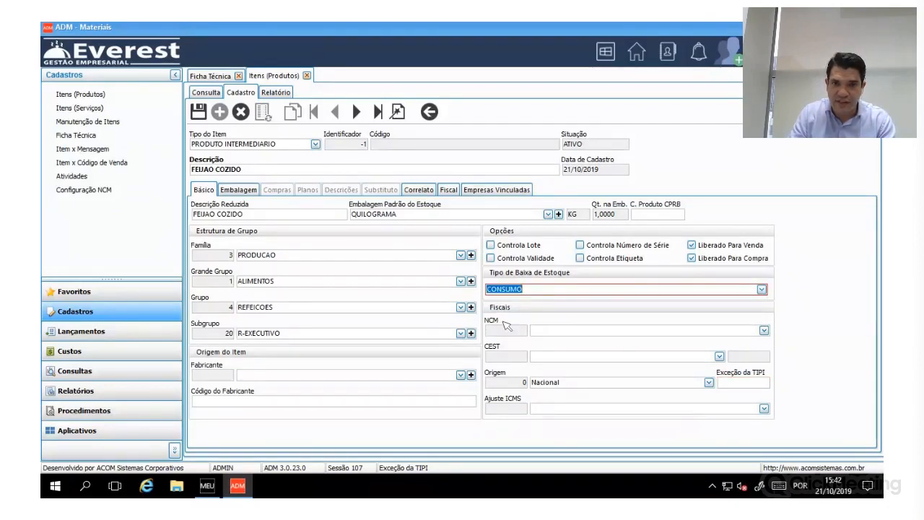
left_click(197, 112)
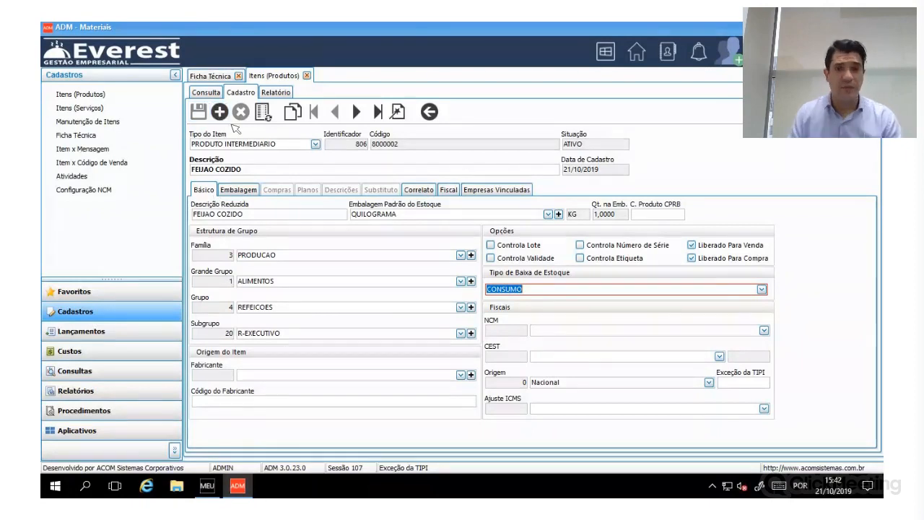
left_click(210, 75)
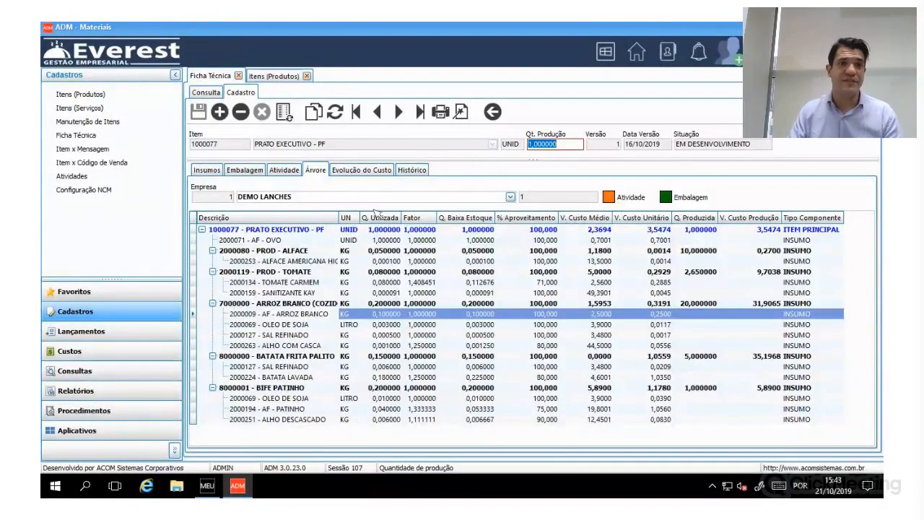
left_click(209, 172)
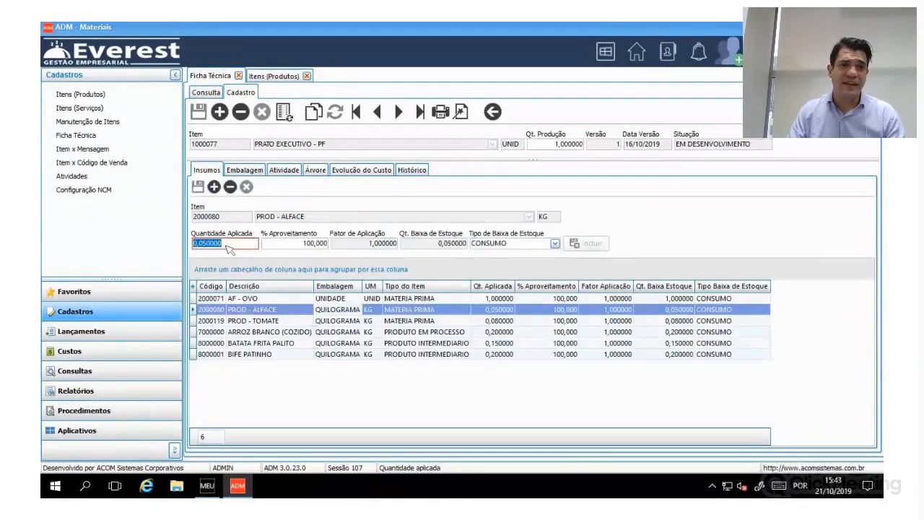
left_click(214, 186)
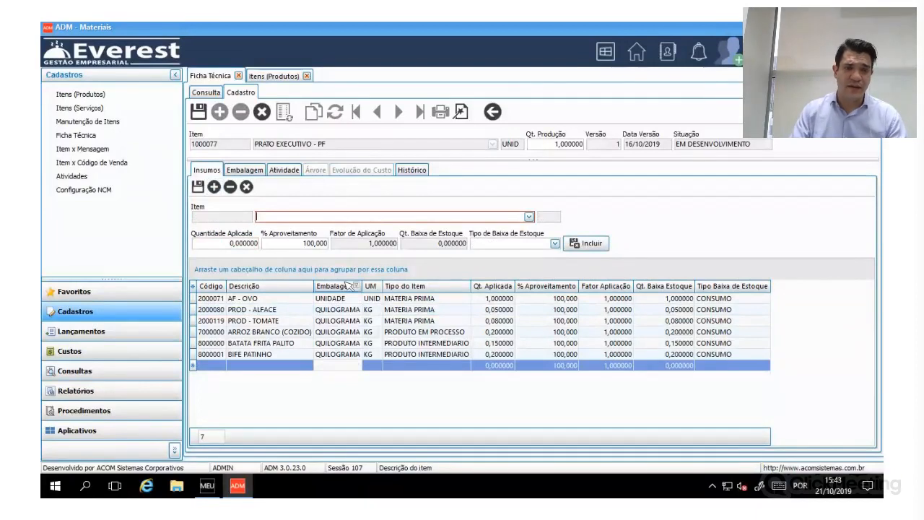
type("feijao")
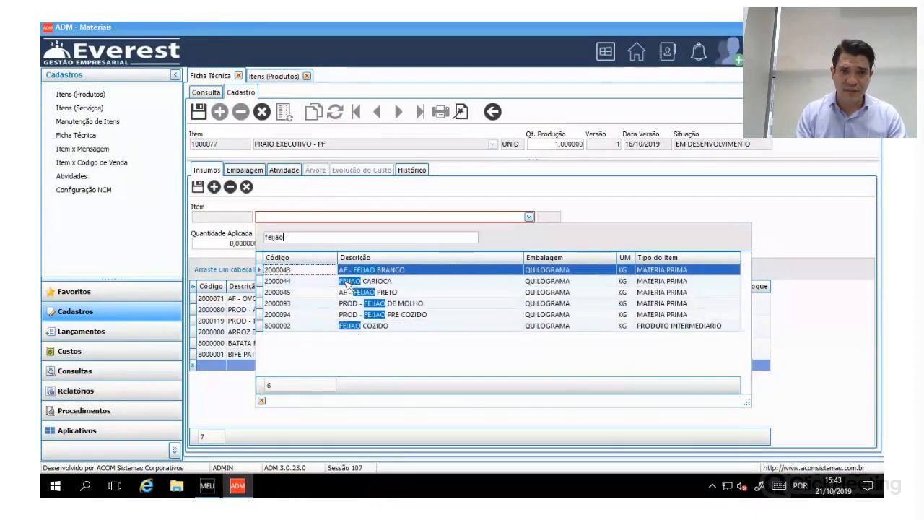
double_click(387, 326)
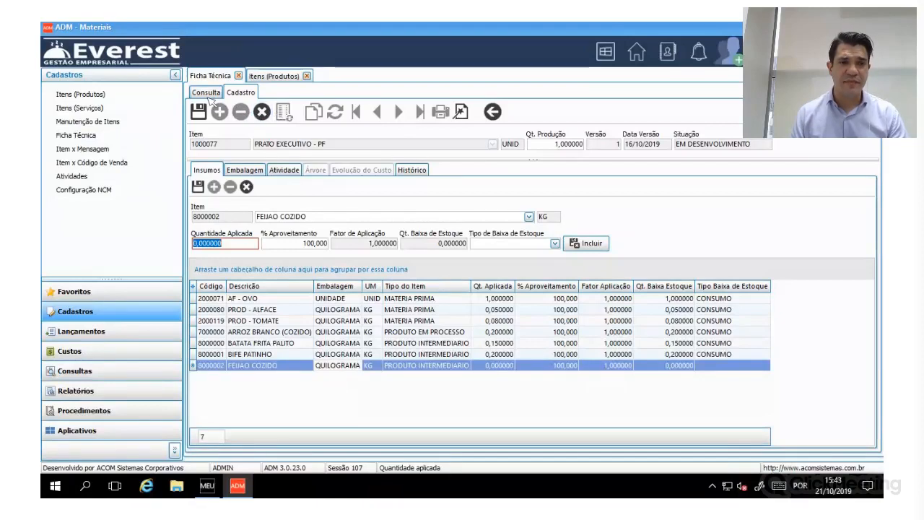
left_click(261, 112)
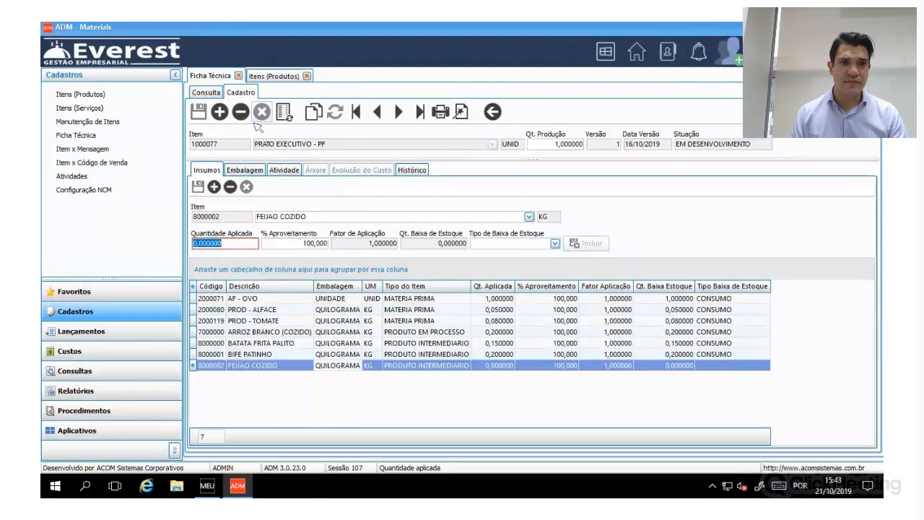
Start a new technical sheet for the item FEIJAO COZIDO with a Qt. Produção of 15.
left_click(219, 112)
type("feijao")
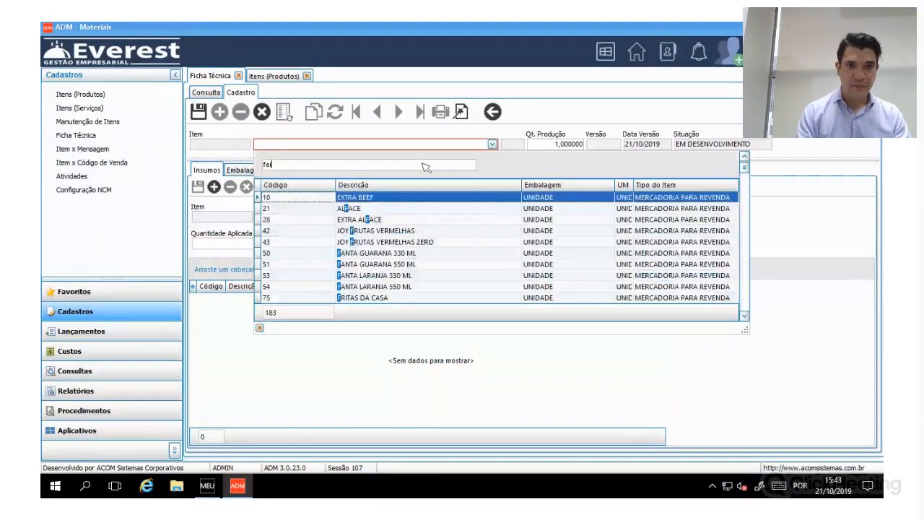
key("Down")
key("Down")
key("Down")
key("Down")
key("Down")
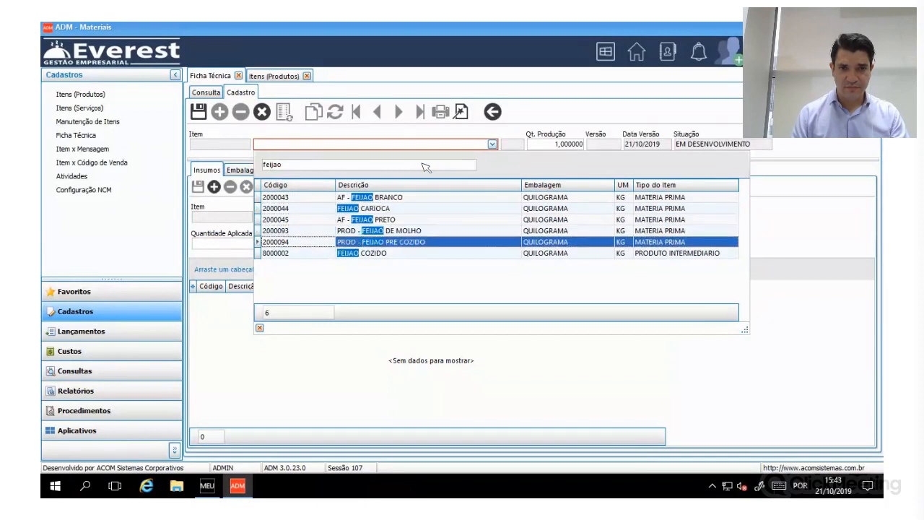
key("Return")
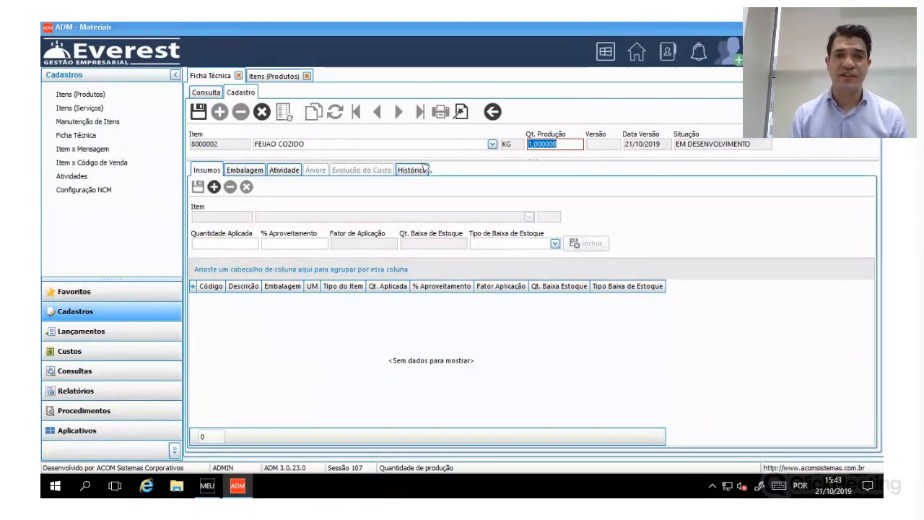
type("15")
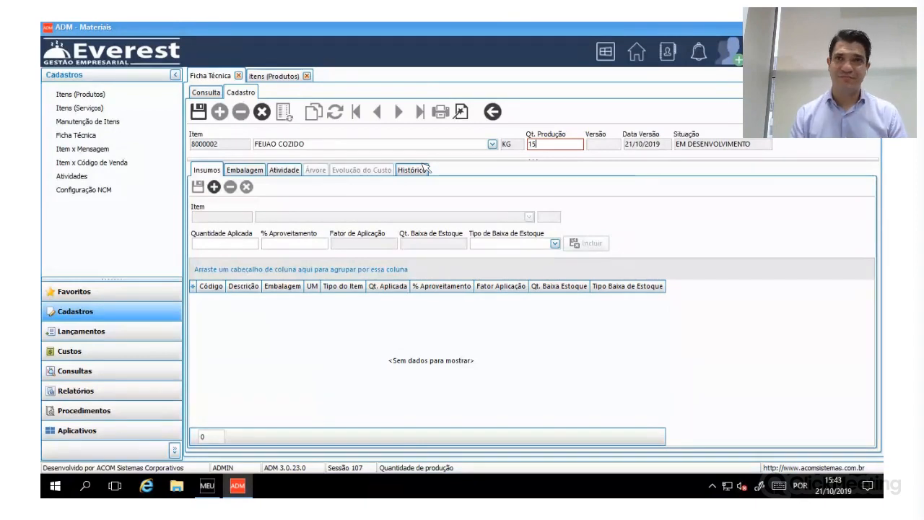
key("Tab")
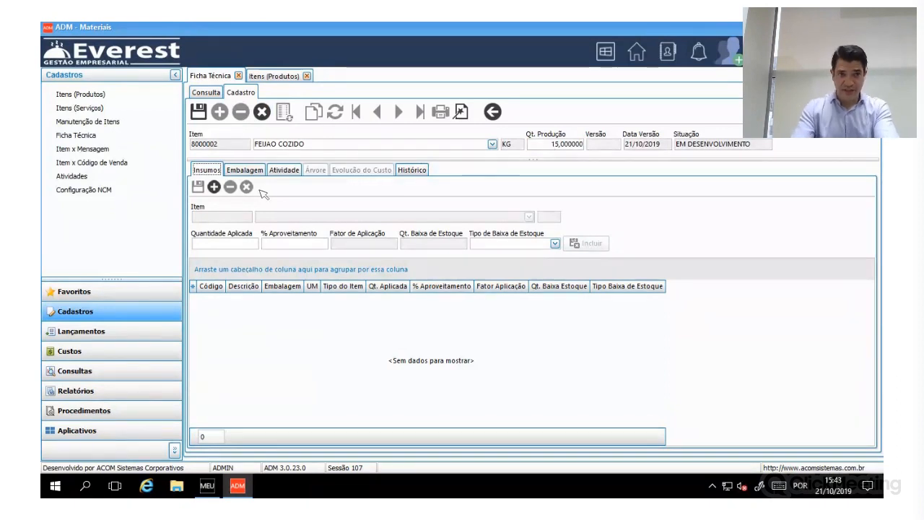
Add FEIJAO CARIOCA as an insumo with a Quantidade Aplicada of 10 and Tipo de Baixa de Estoque CONSUMO.
left_click(214, 187)
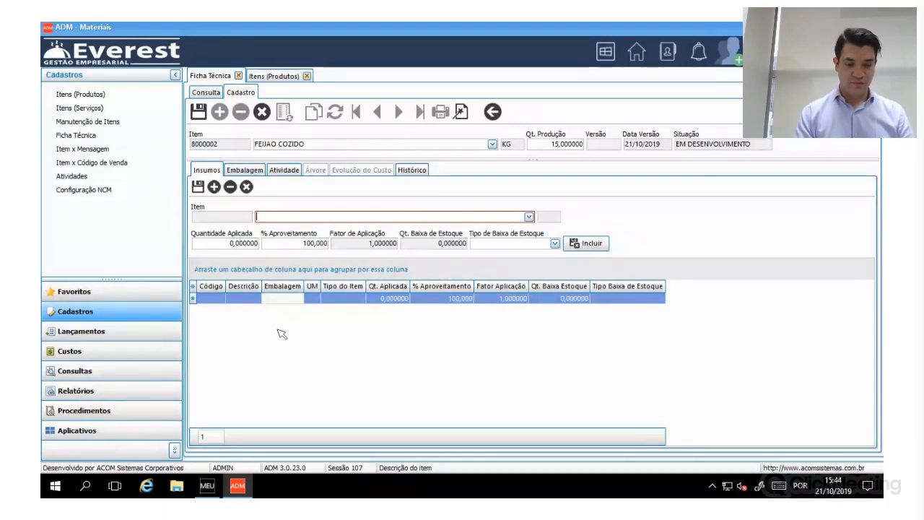
type("fe")
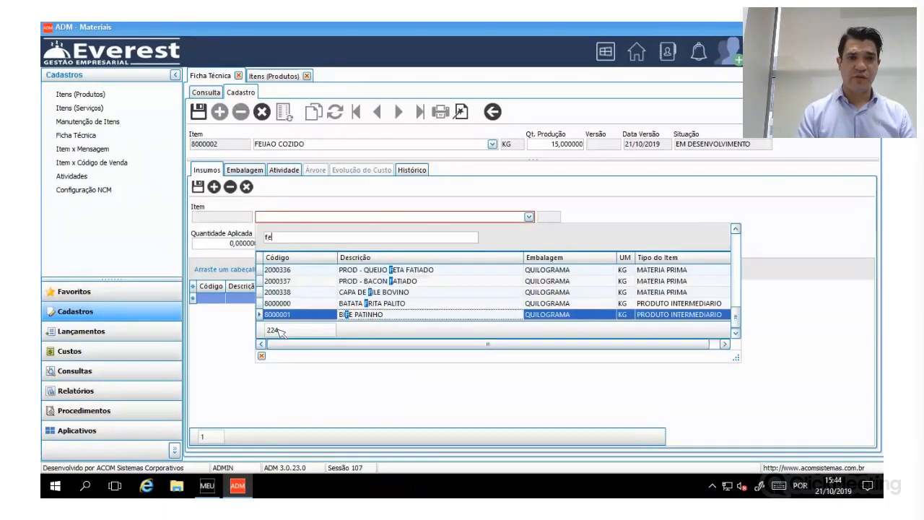
type("i")
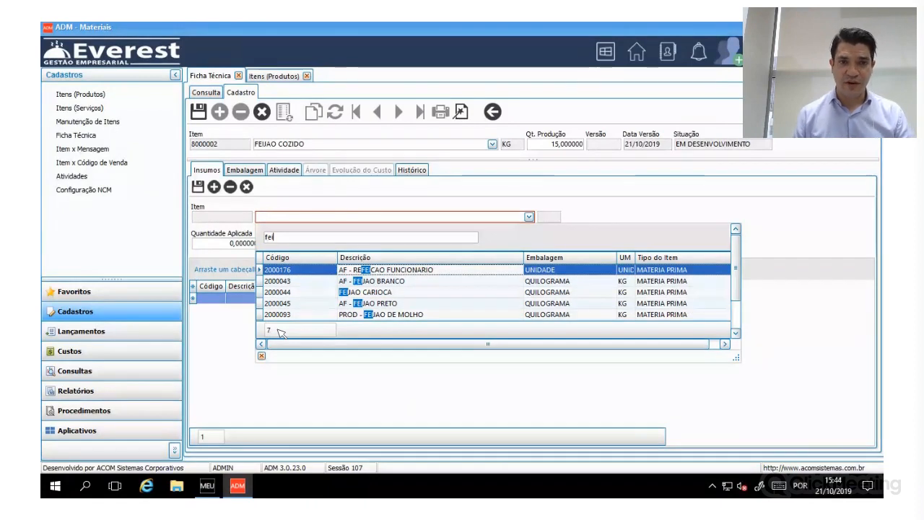
double_click(390, 292)
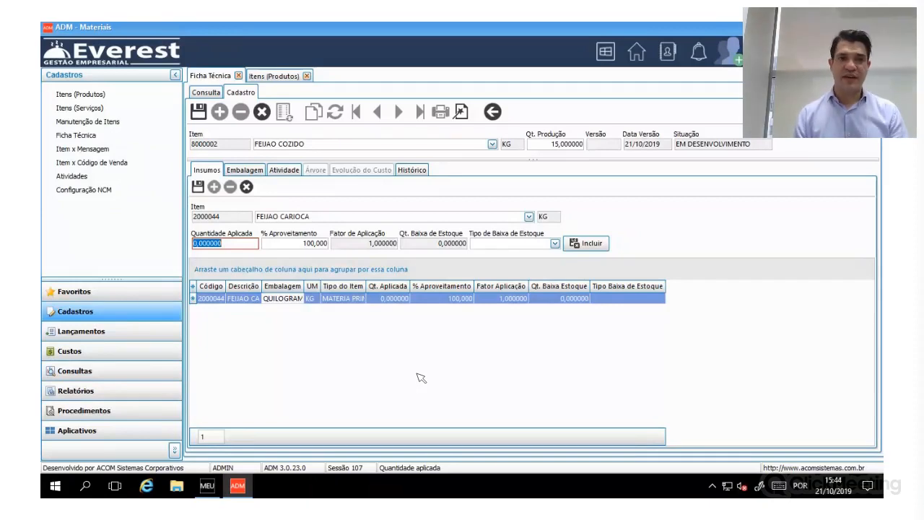
type("1")
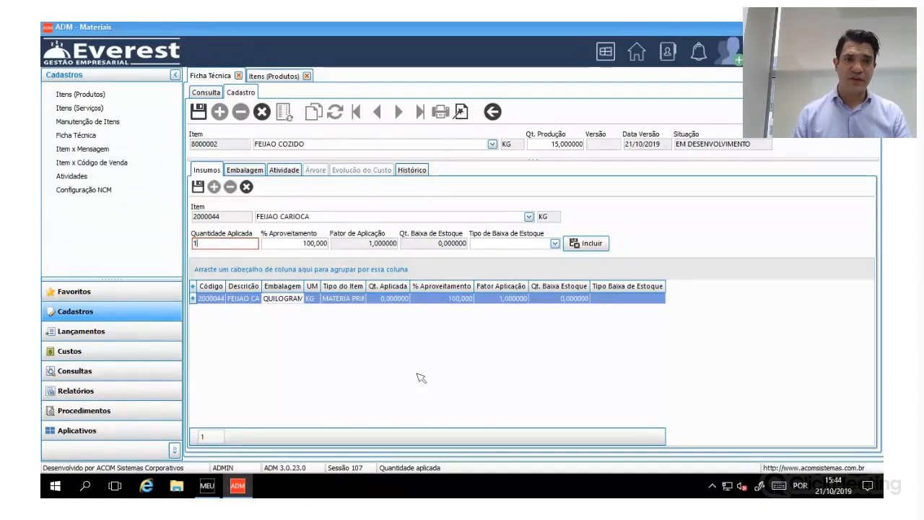
type("0")
key("Tab")
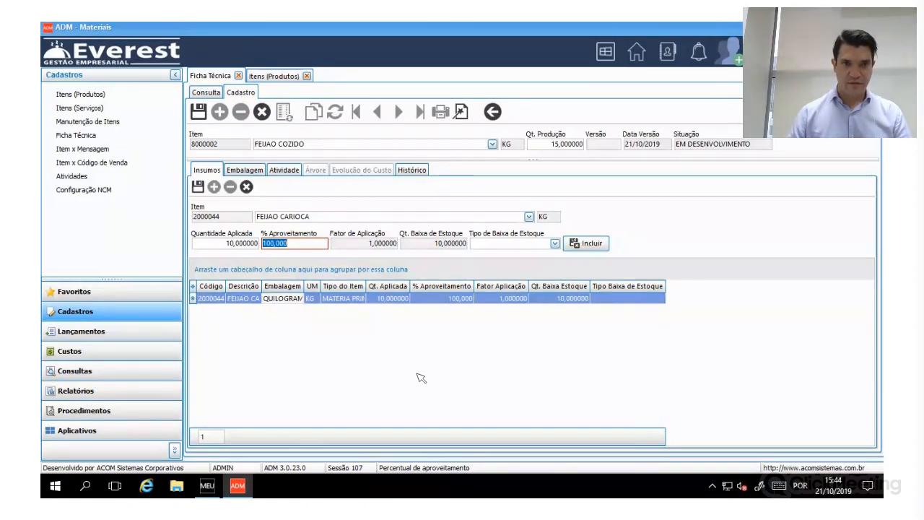
key("Tab")
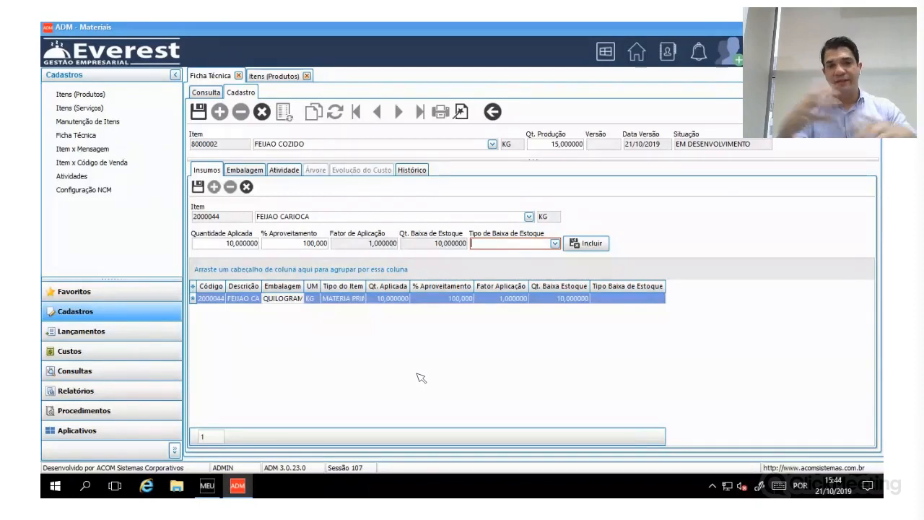
left_click(555, 244)
left_click(498, 266)
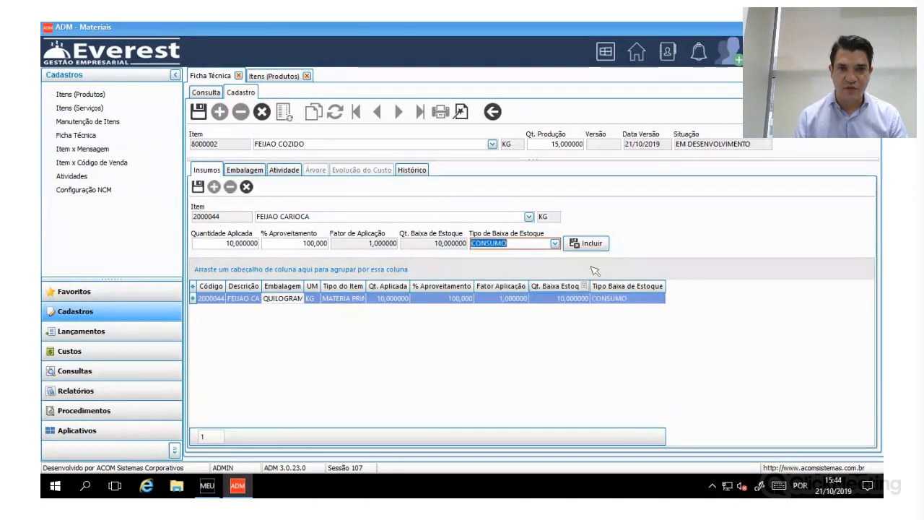
left_click(587, 243)
Add ALHO DESCASCADO as an insumo with a Quantidade Aplicada of 0,300 and Tipo de Baixa de Estoque CONSUMO.
type("alho")
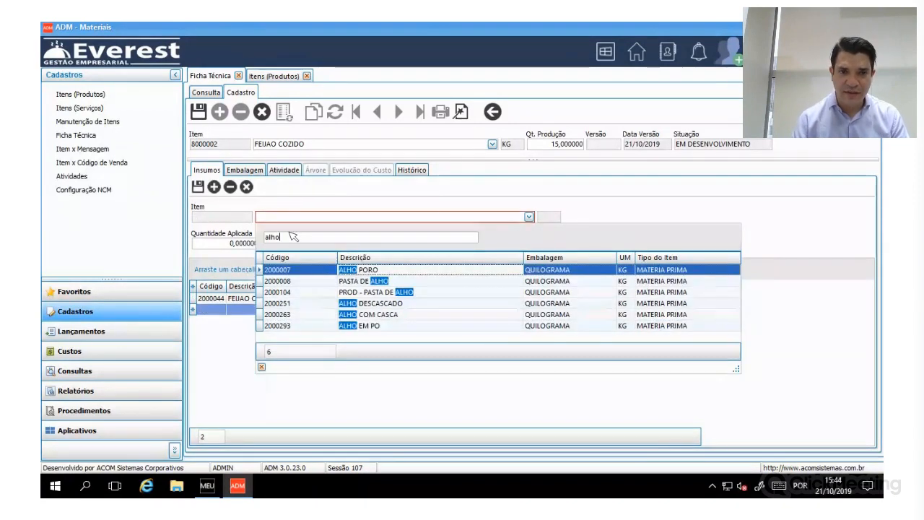
key("Down")
key("Down")
key("Down")
key("Return")
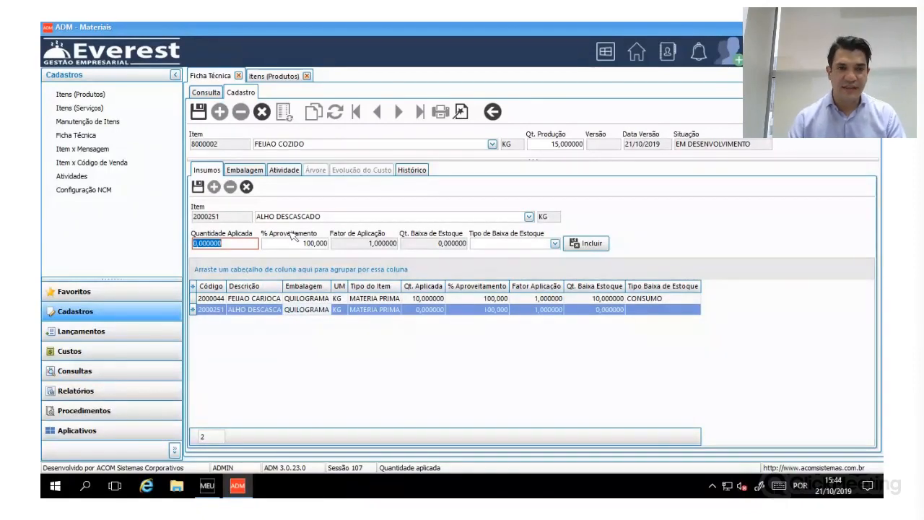
type("0,300")
key("Tab")
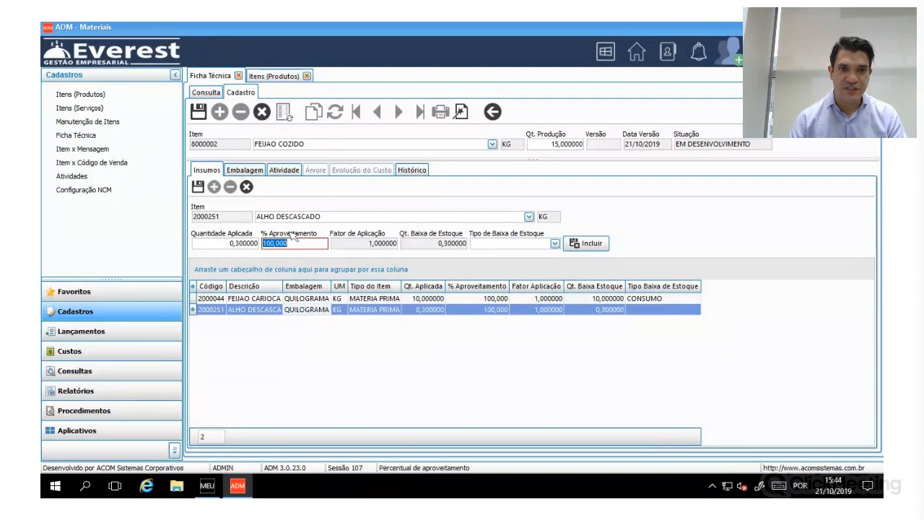
key("Tab")
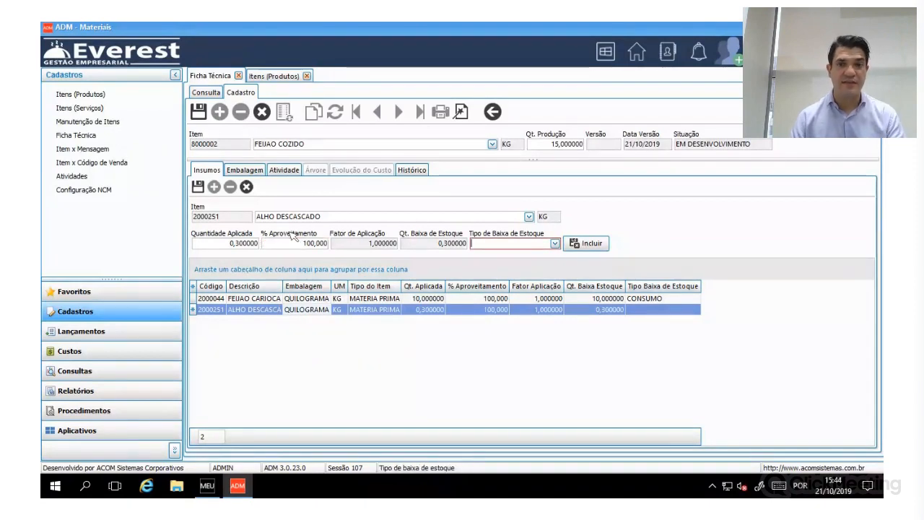
type("CONSUMO")
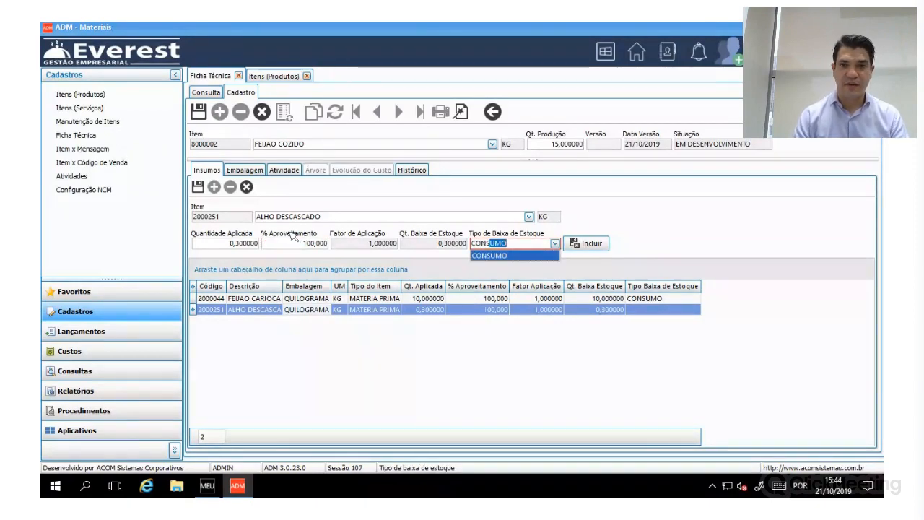
key("Tab")
key("Return")
Add SAL REFINADO as an insumo with a Quantidade Aplicada of 0,250 and Tipo de Baixa de Estoque CONSUMO.
type("sal")
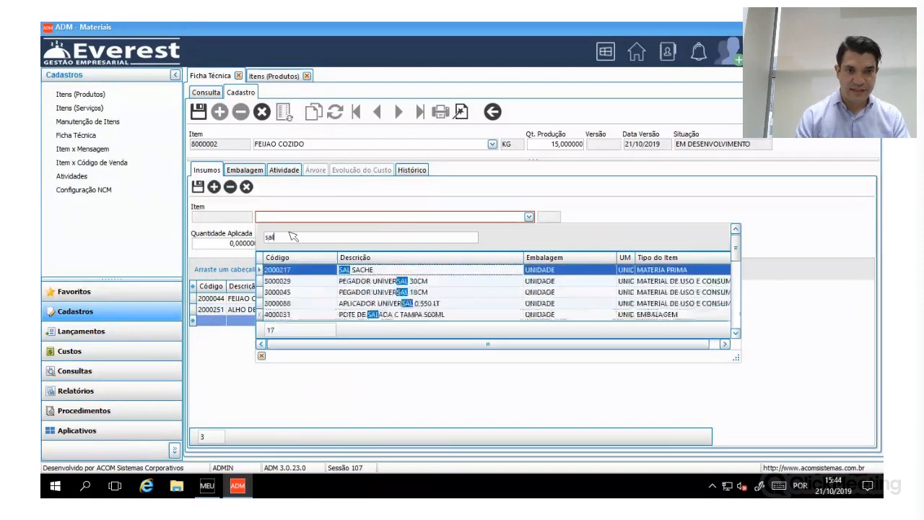
type(" refin")
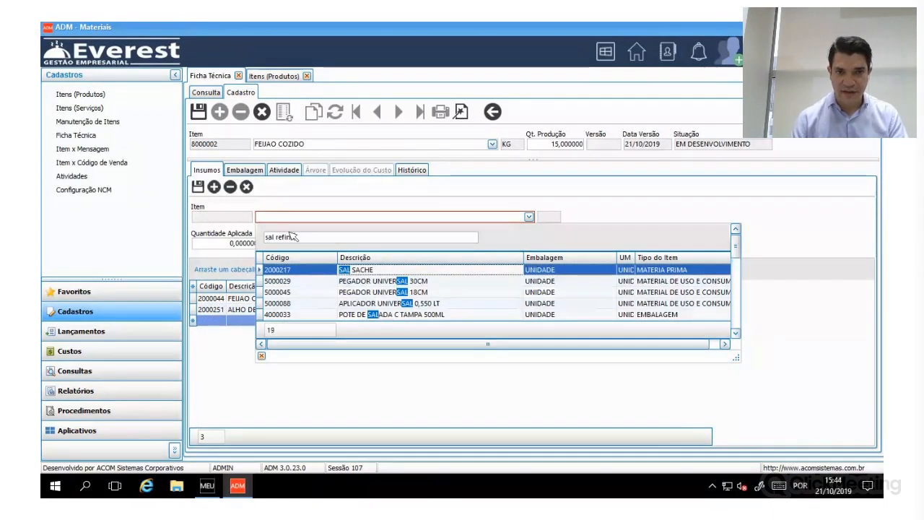
type("a")
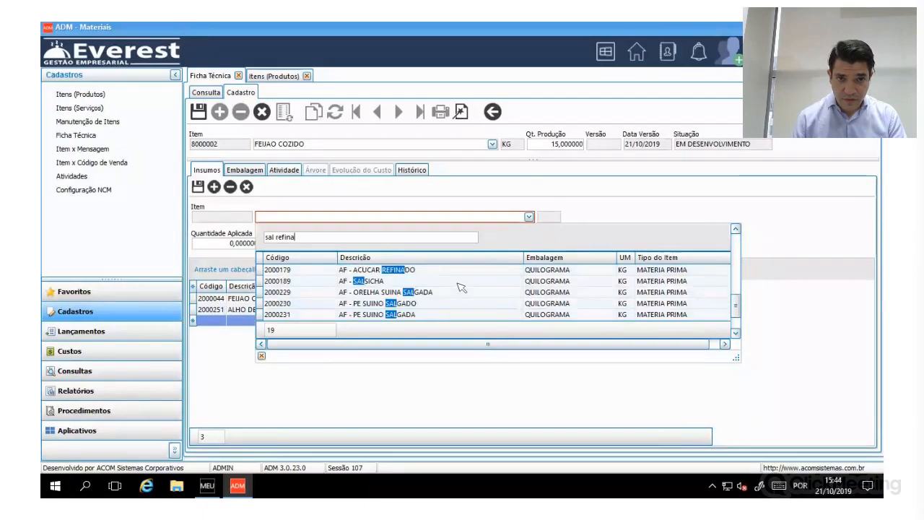
scroll(458, 283, "up", 5)
left_click_drag(318, 240, 215, 236)
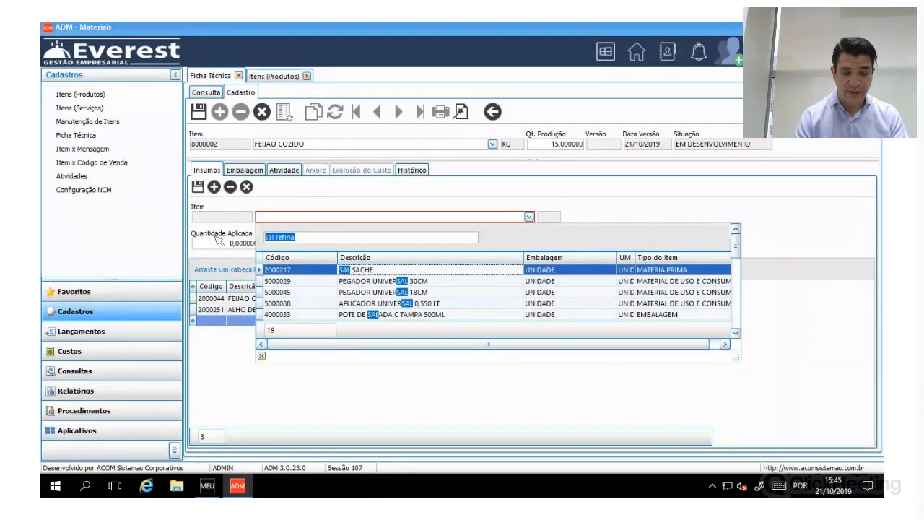
type("refina")
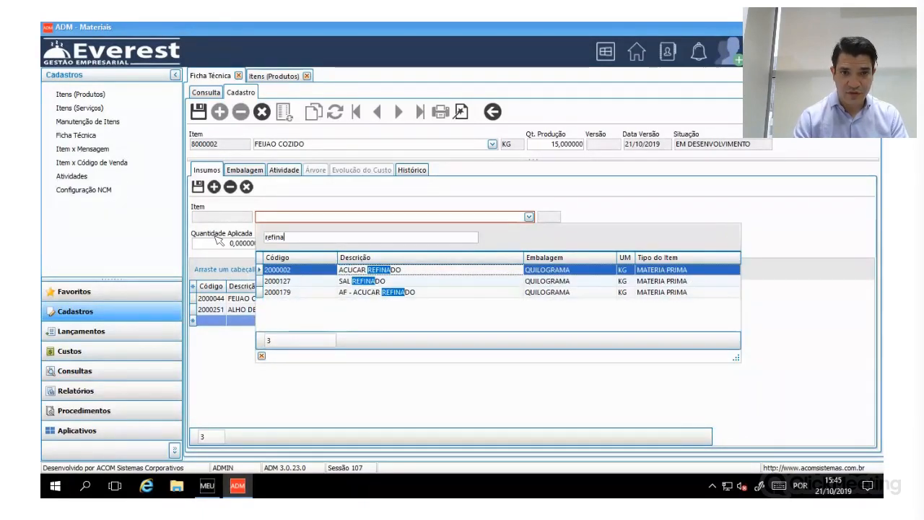
double_click(353, 281)
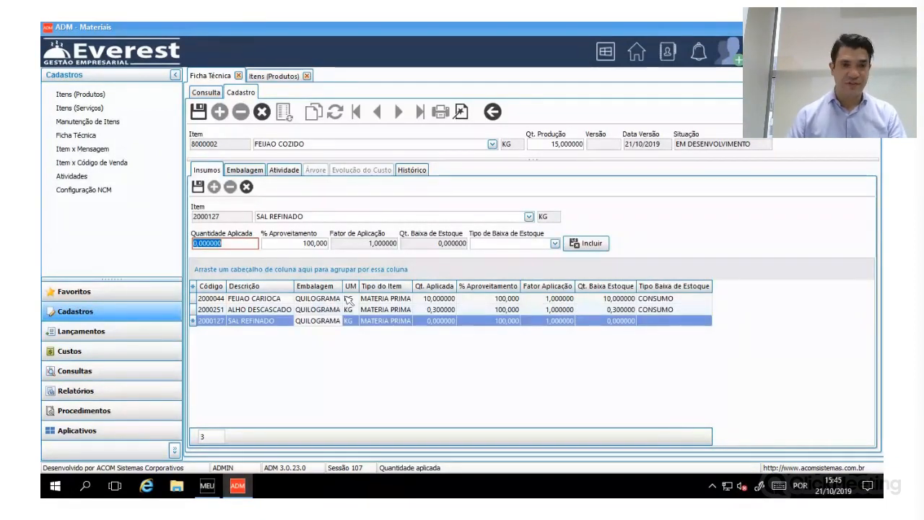
type("0,250")
key("Tab")
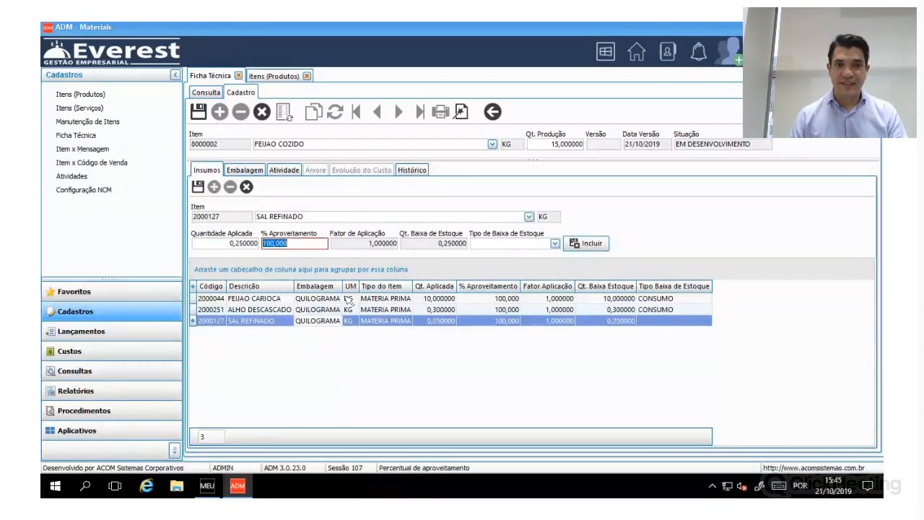
key("Tab")
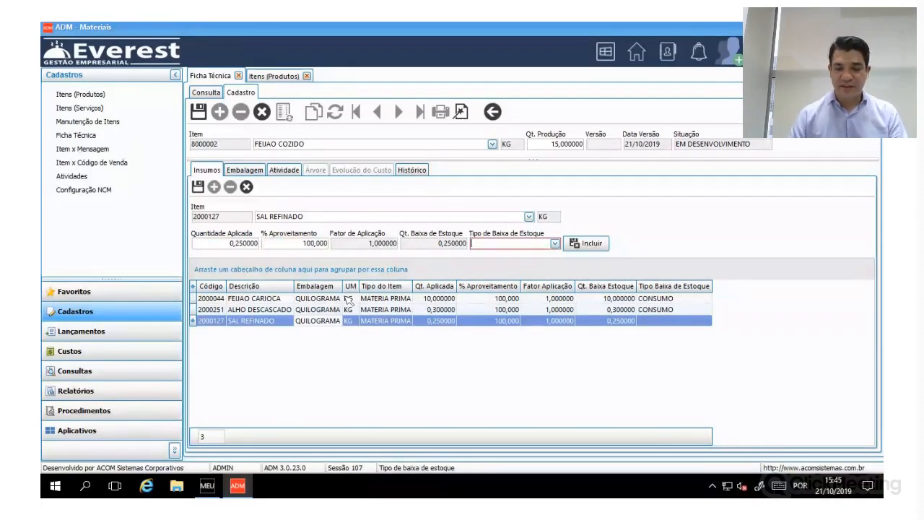
type("CONSUMO")
key("Tab")
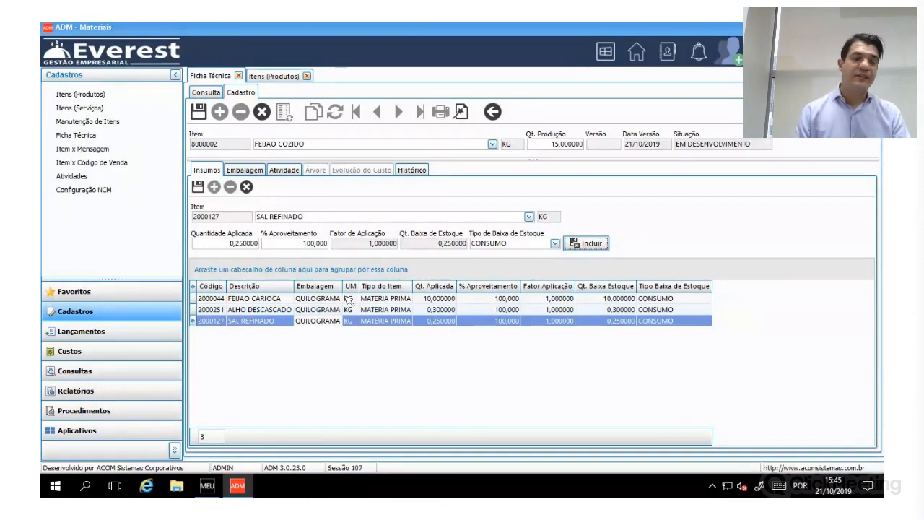
key("Return")
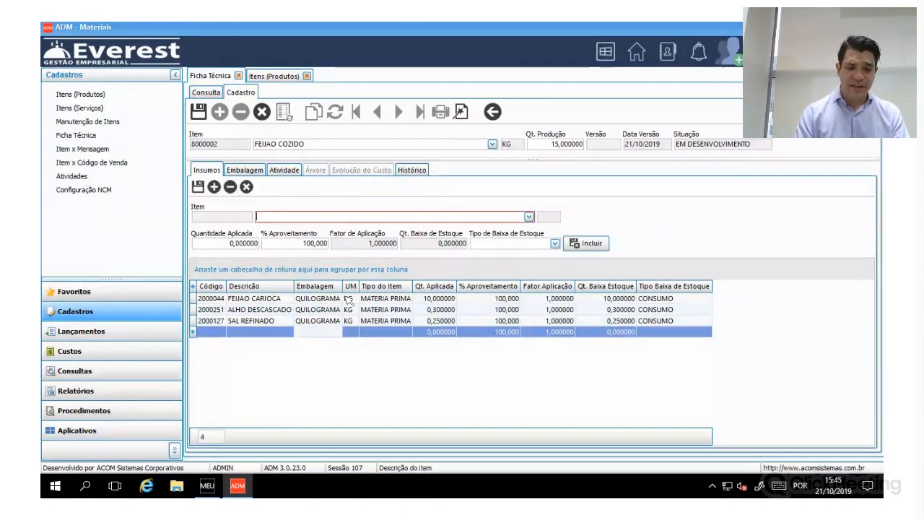
Add OLEO DE SOJA as an insumo with a Quantidade Aplicada of 0,3 and Tipo de Baixa de Estoque CONSUMO.
type("oleo")
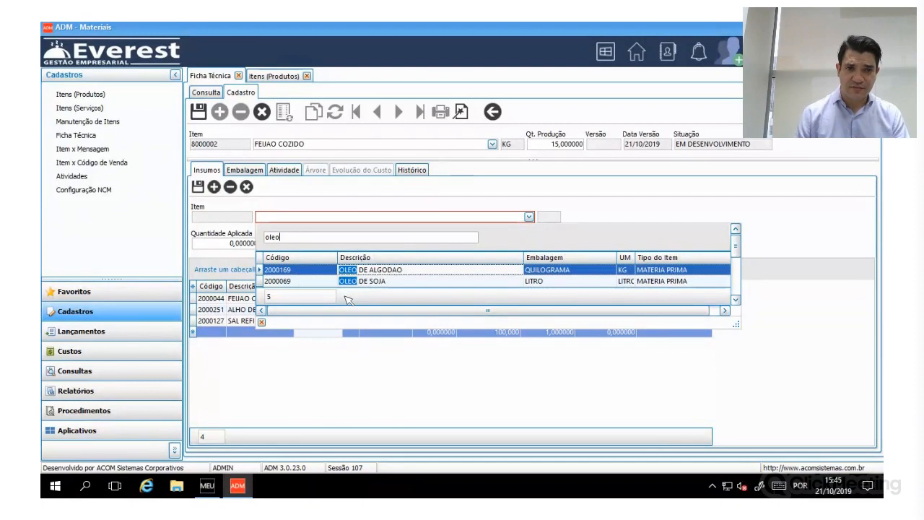
double_click(383, 281)
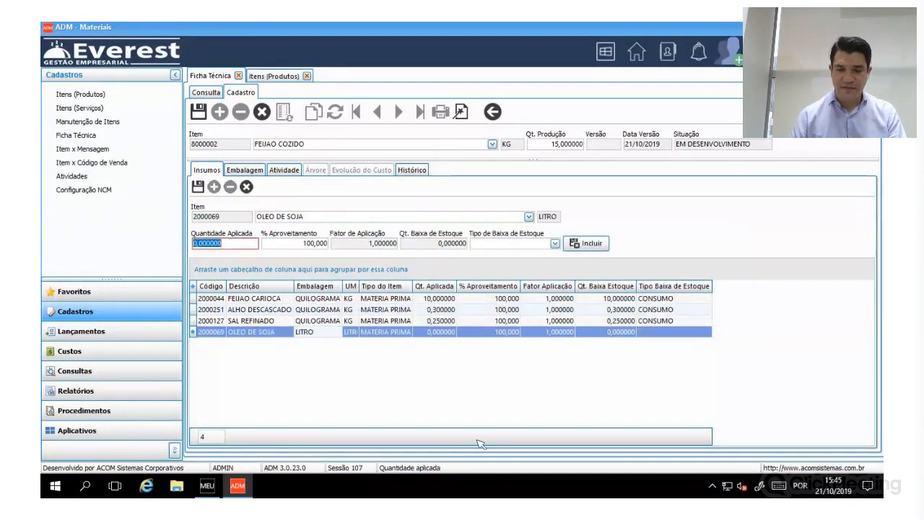
type("0,3")
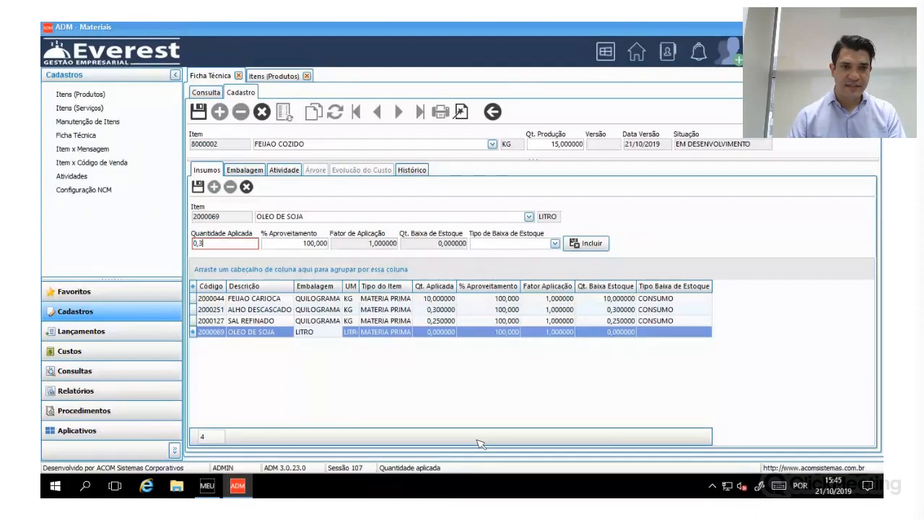
key("Tab")
key("Tab")
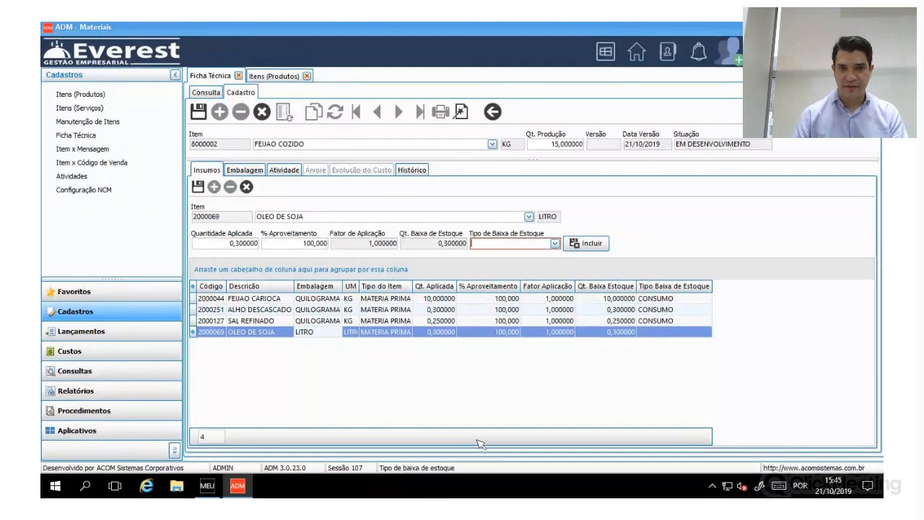
type("CONSUMO")
key("Tab")
key("Return")
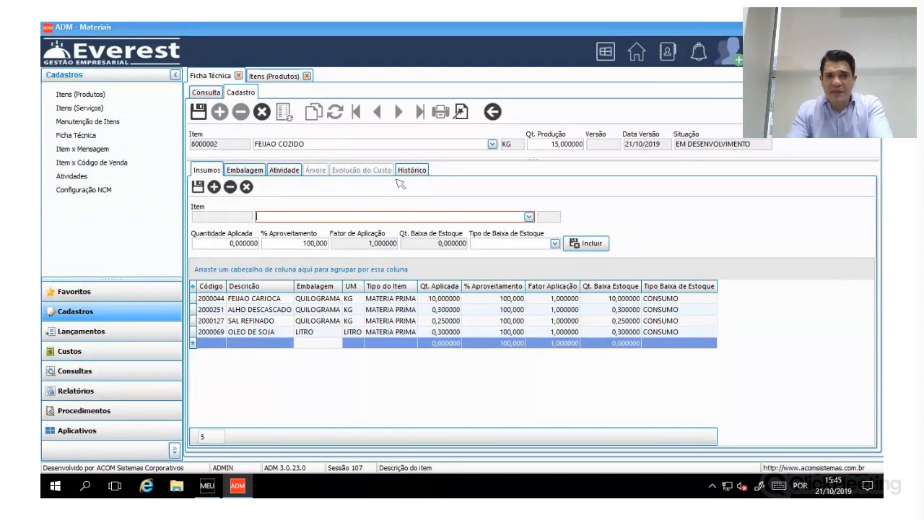
Save the FEIJAO COZIDO technical sheet and change its Situação to ATIVO.
left_click(198, 111)
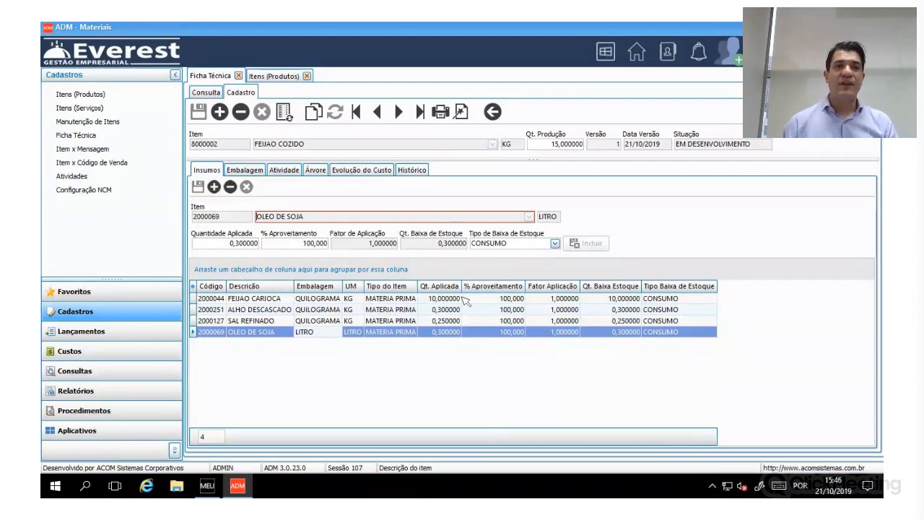
left_click(299, 114)
left_click(300, 129)
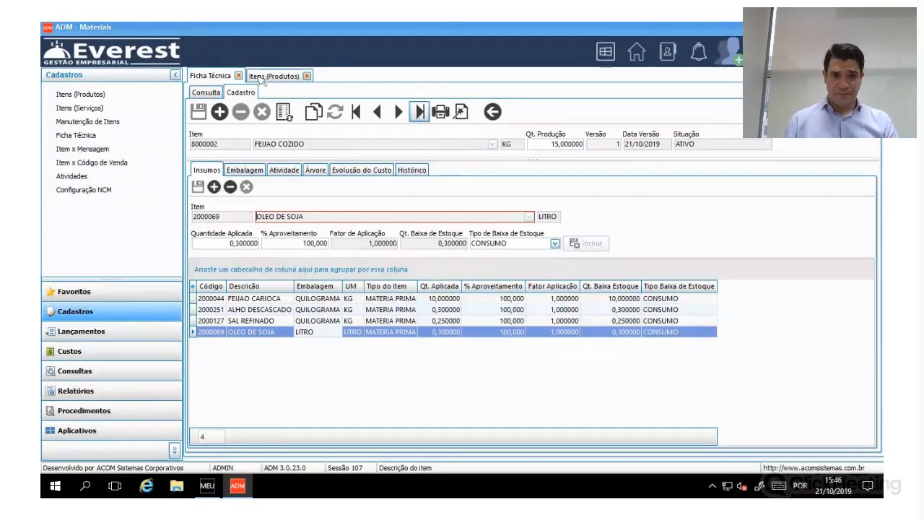
Return to the technical sheet search and open the sheet of PRATO EXECUTIVO - PF.
left_click(206, 93)
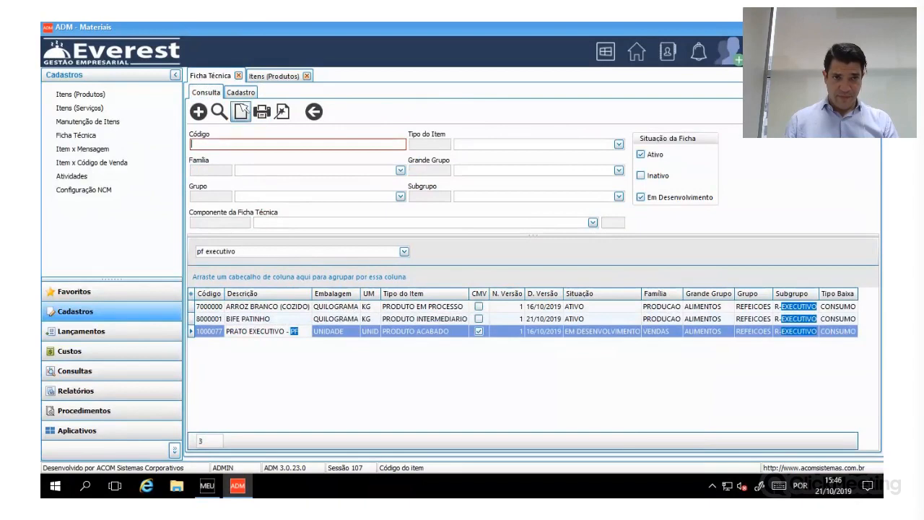
left_click(241, 110)
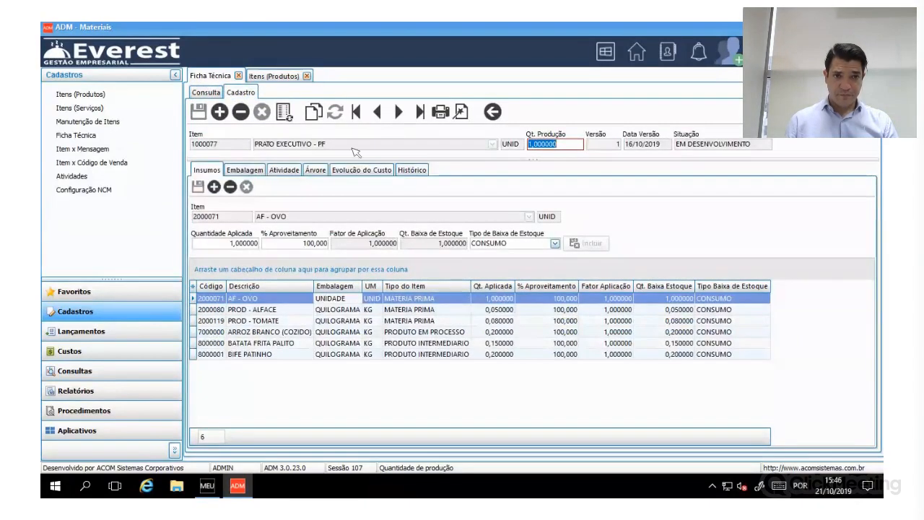
left_click(206, 92)
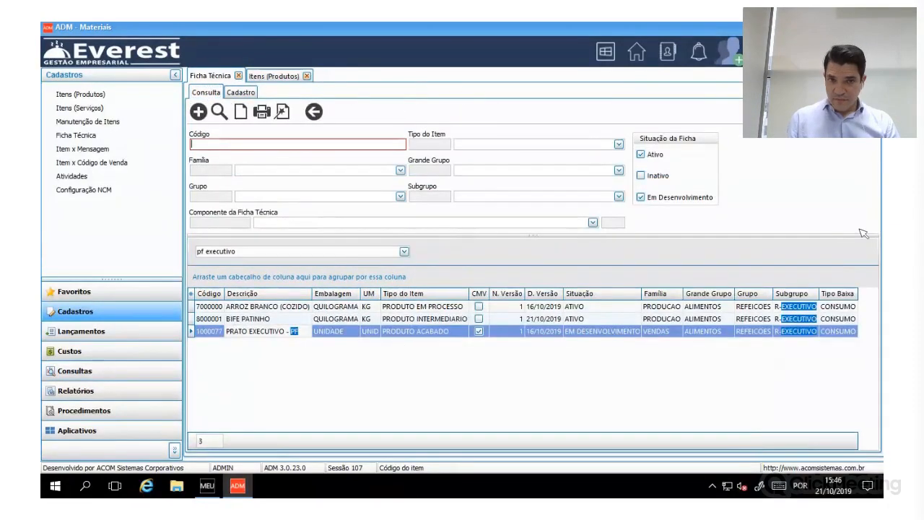
double_click(268, 331)
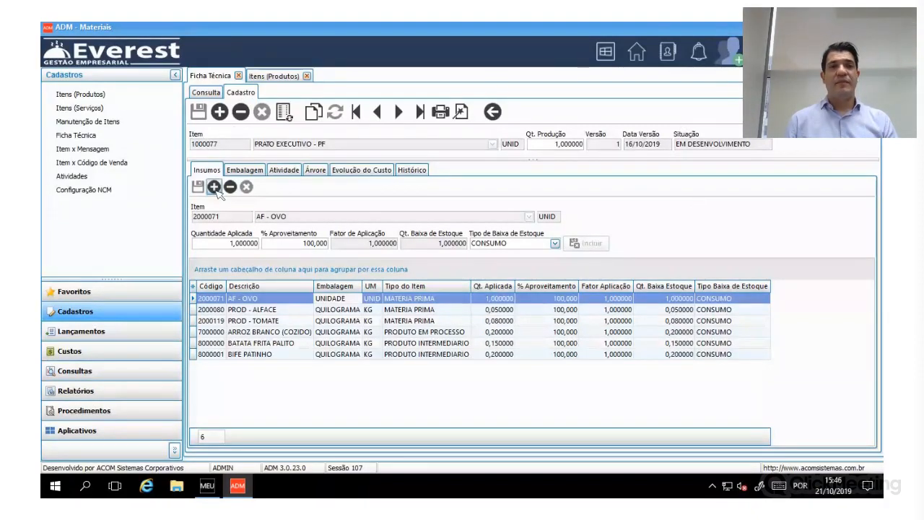
Start a new insumo line in the PRATO EXECUTIVO - PF sheet and select FEIJAO COZIDO as its item.
left_click(214, 187)
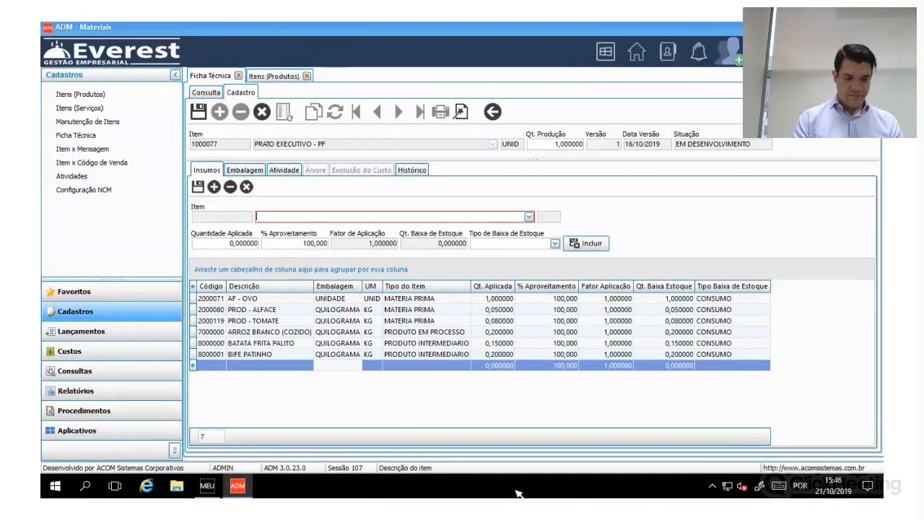
type("feijao")
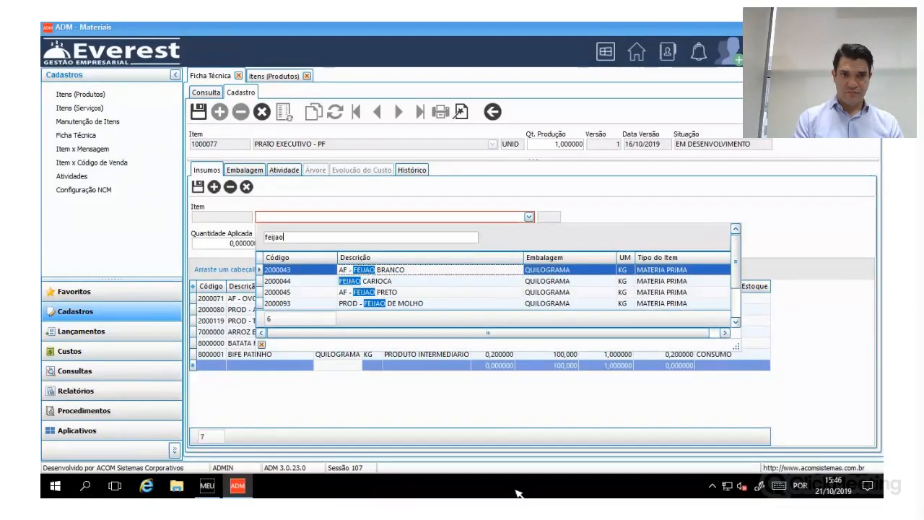
key("Down")
key("Down")
key("Down")
key("Down")
key("Down")
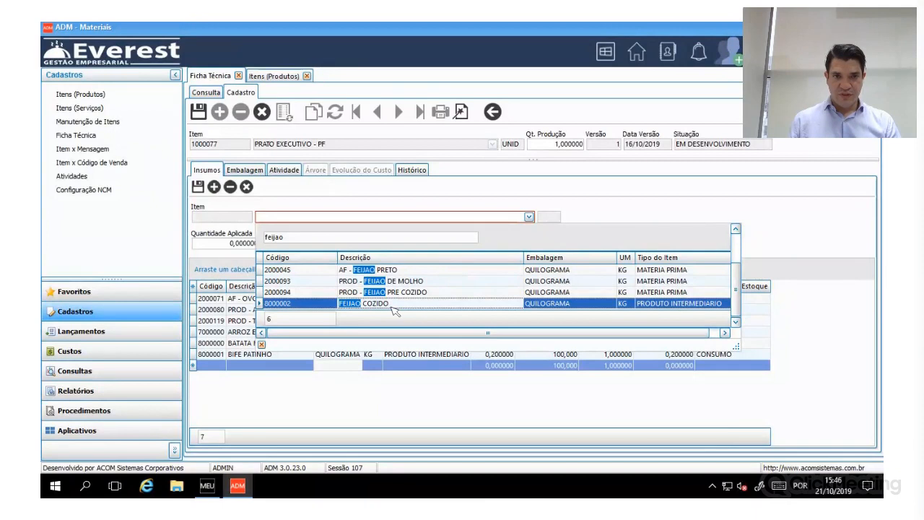
key("Return")
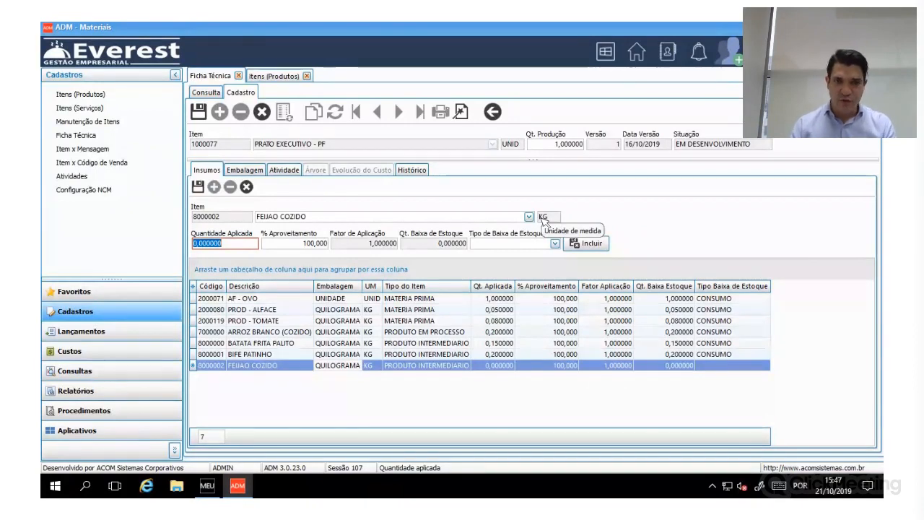
Set the Quantidade Aplicada of FEIJAO COZIDO to 0,150 with Tipo de Baixa de Estoque CONSUMO, and include it in the sheet.
type("0")
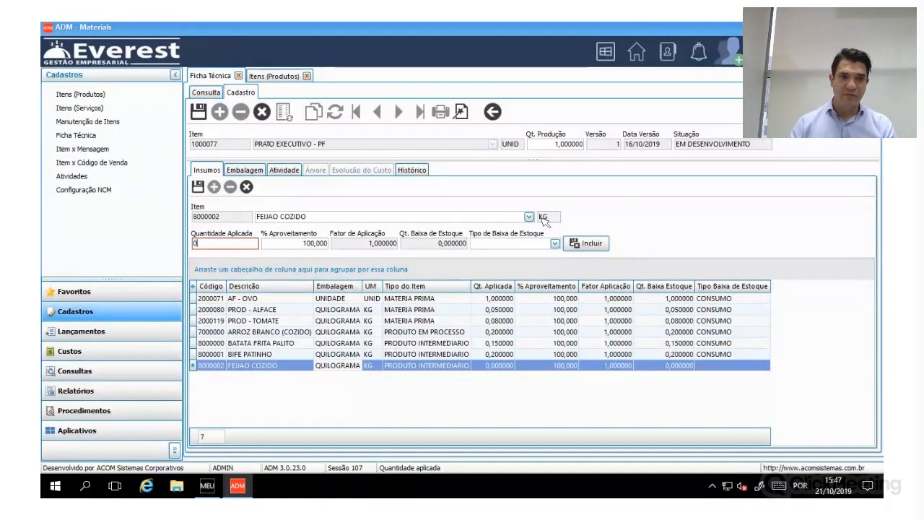
type(",150")
key("Tab")
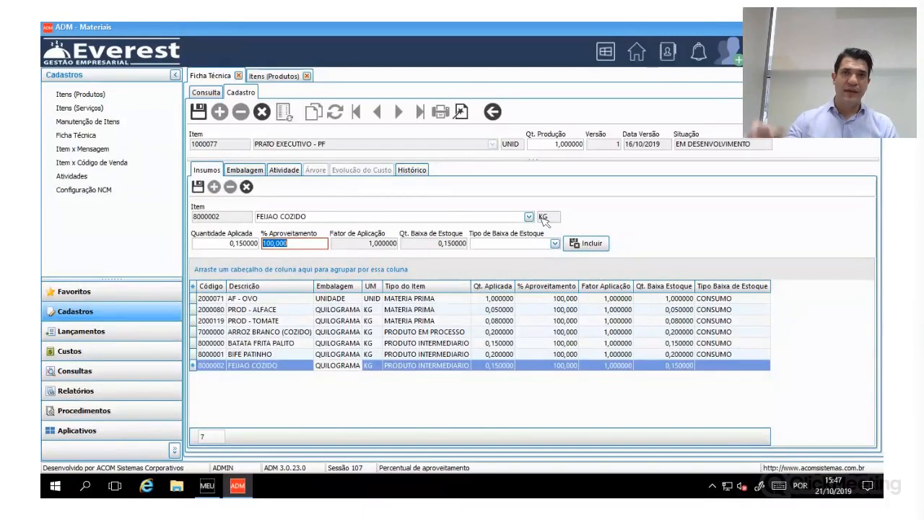
key("Tab")
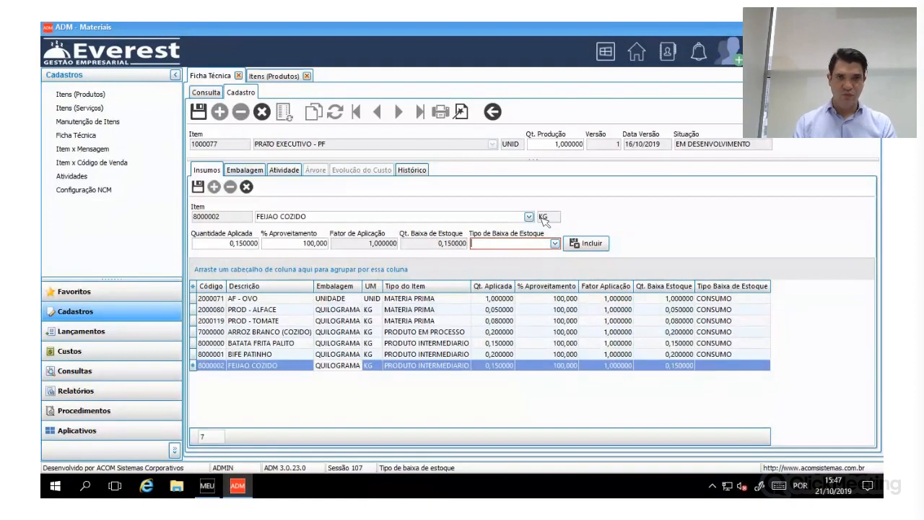
key("Down")
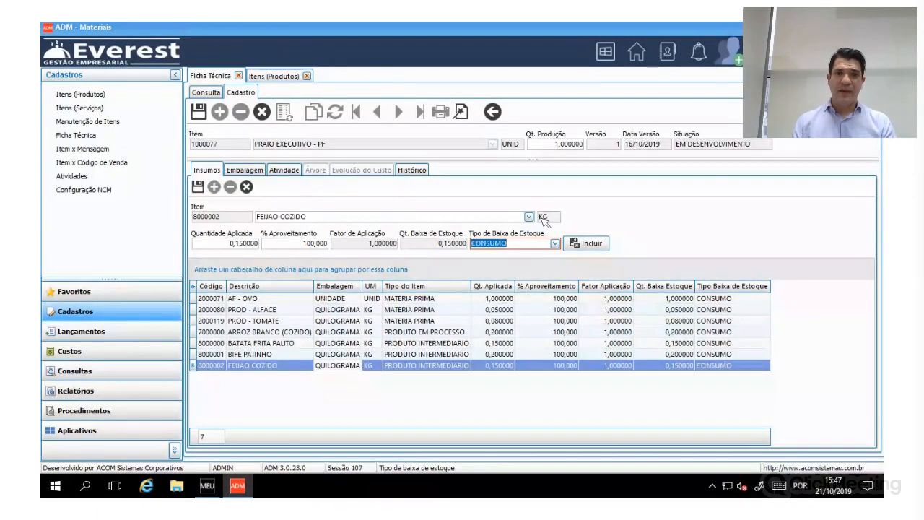
key("Tab")
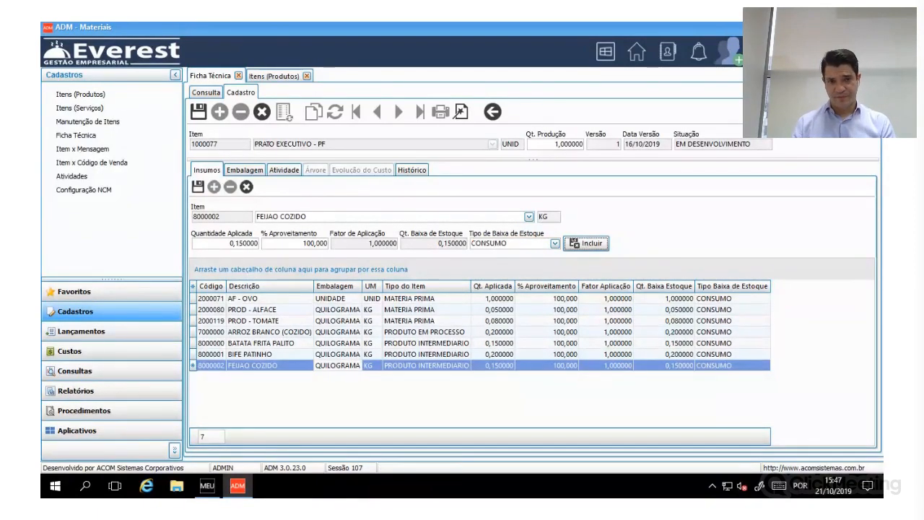
key("Return")
key("Return")
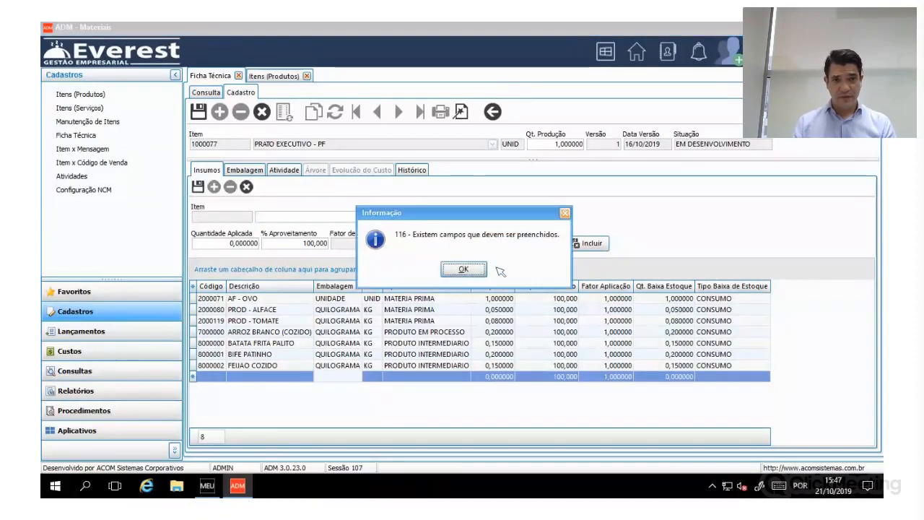
Discard the blank extra insumo line and change the Situação of the PRATO EXECUTIVO - PF sheet to ATIVO.
left_click(468, 270)
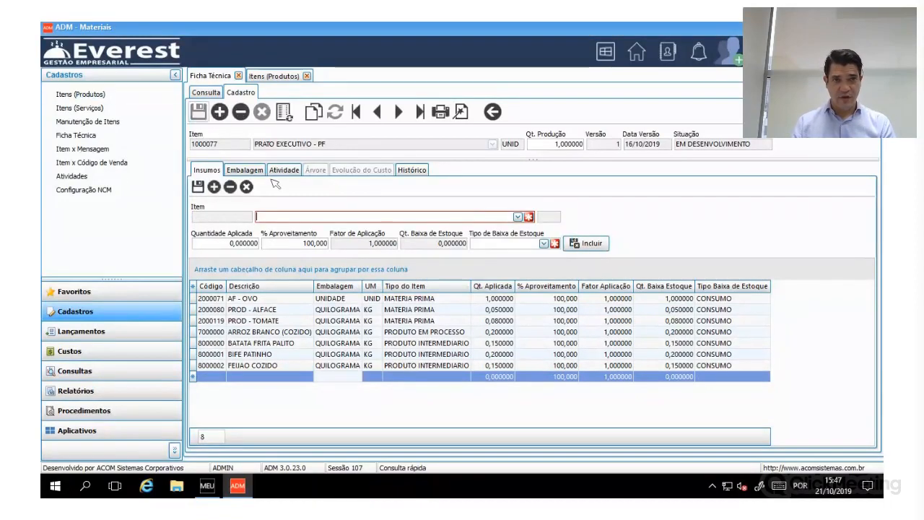
left_click(247, 187)
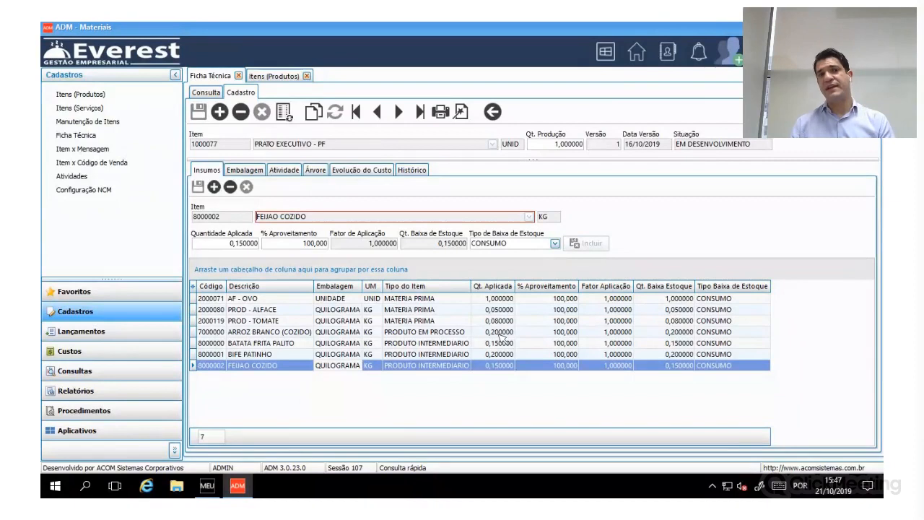
left_click(298, 112)
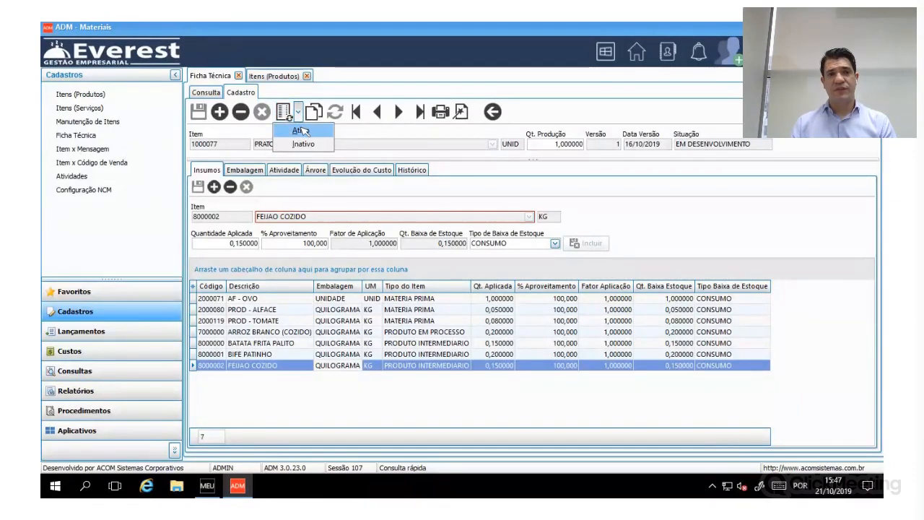
left_click(300, 131)
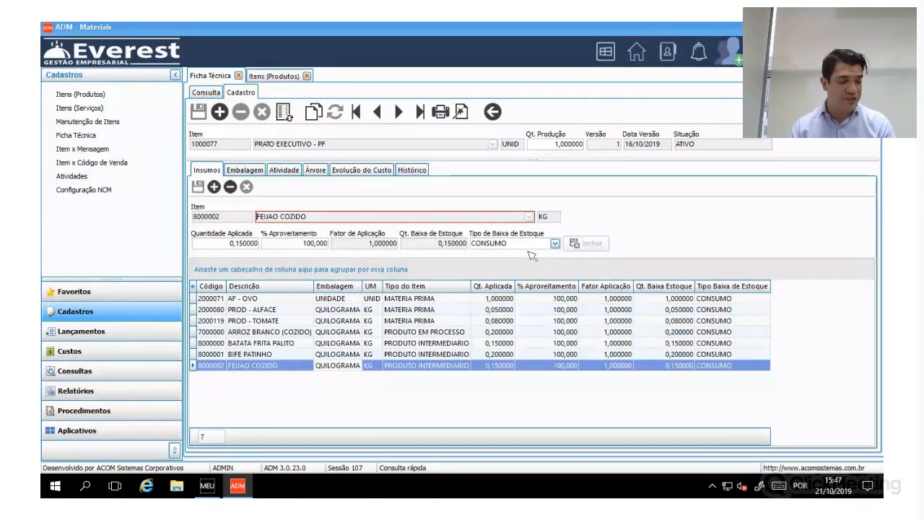
Check the sheet's packaging and activity records and display its component tree.
left_click(259, 173)
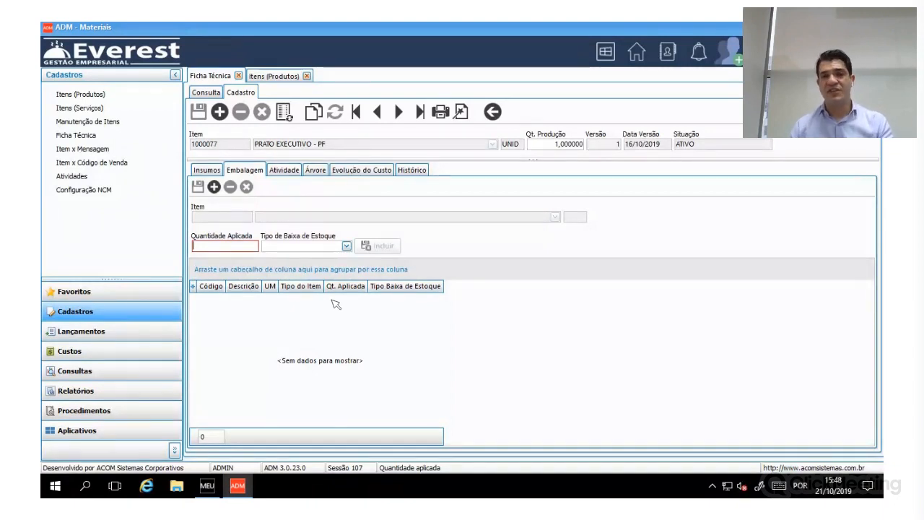
left_click(285, 170)
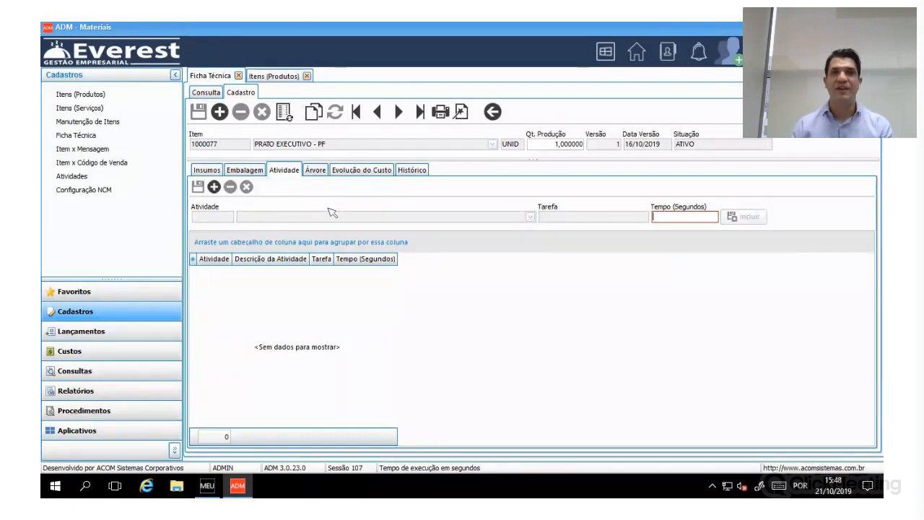
left_click(318, 171)
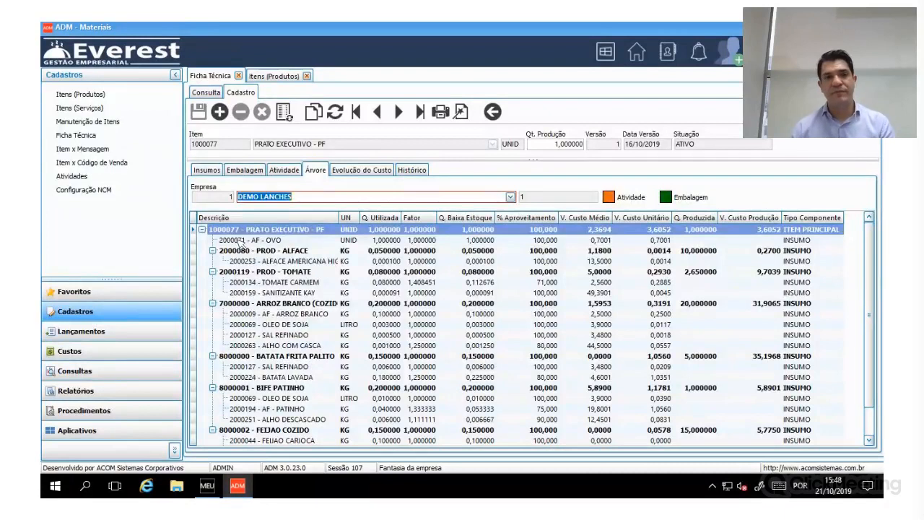
Go through the component tree from PROD - ALFACE down to the ingredients of FEIJAO COZIDO, and return to the main item.
key("alt+Down")
left_click(389, 347)
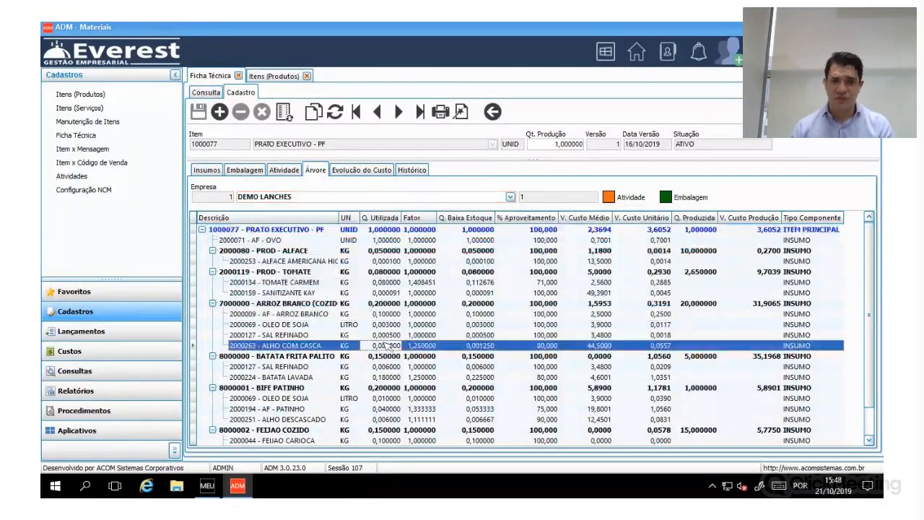
left_click(294, 249)
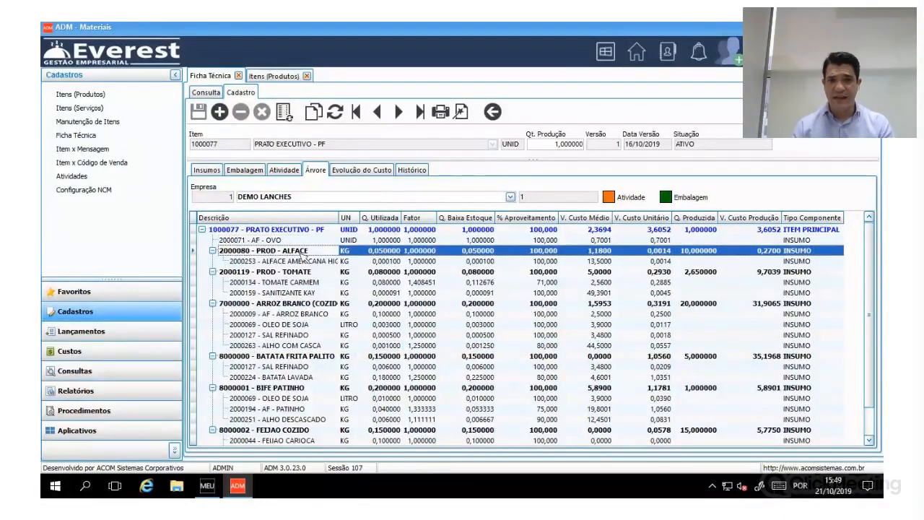
key("Down")
key("Down")
key("Down")
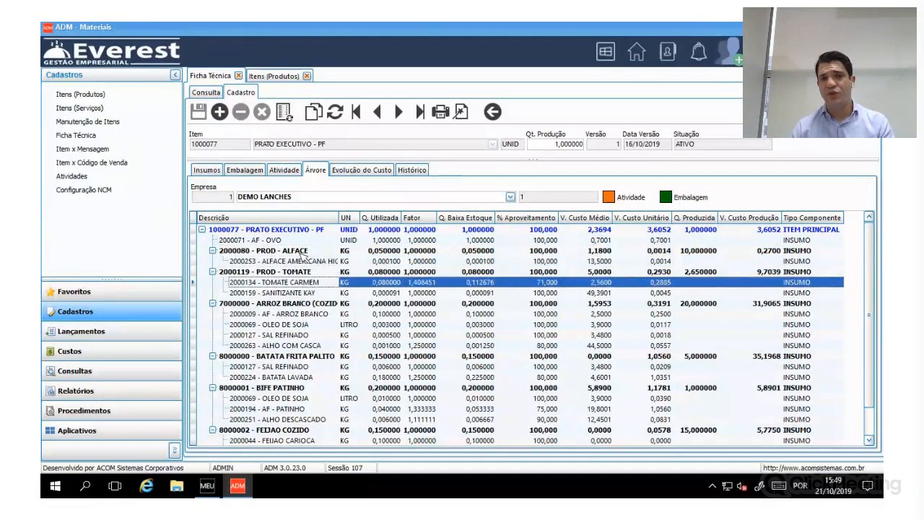
key("Down")
key("Down")
key("Down")
key("Down")
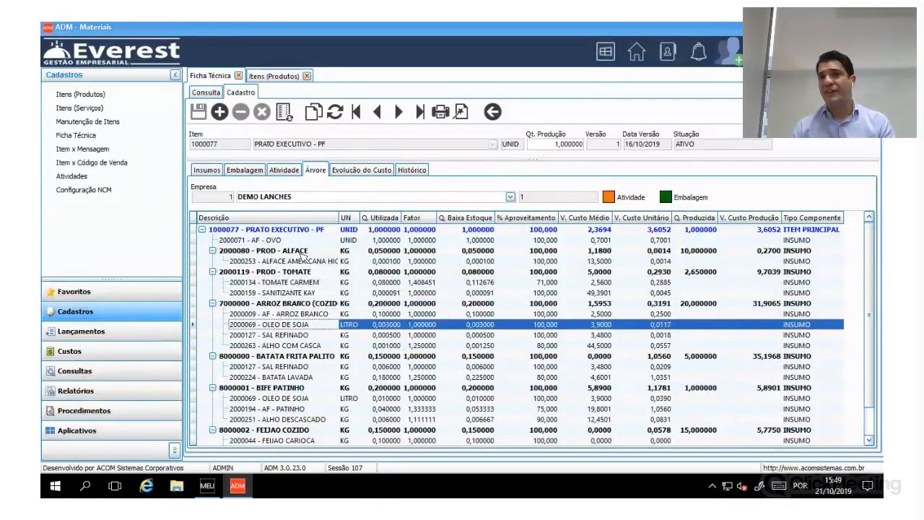
key("Down")
key("Down")
key("Down")
key("Down")
key("Down")
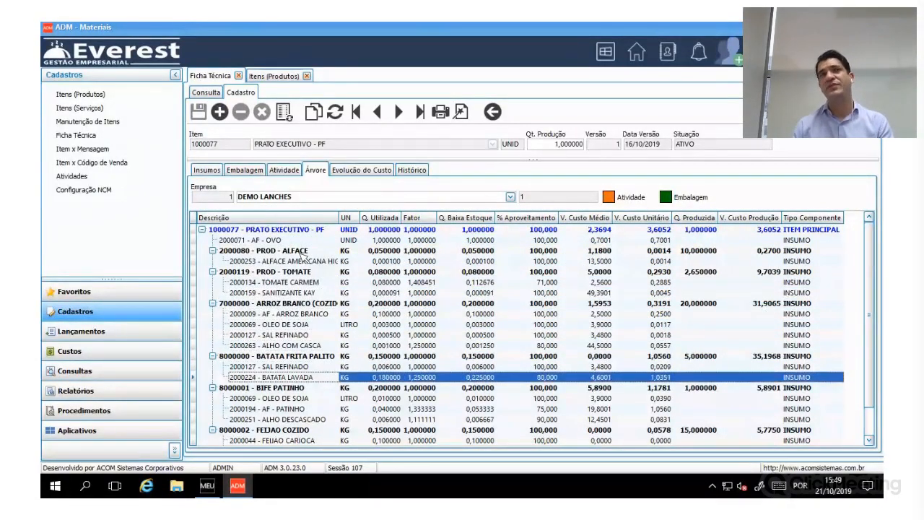
key("Up")
key("Up")
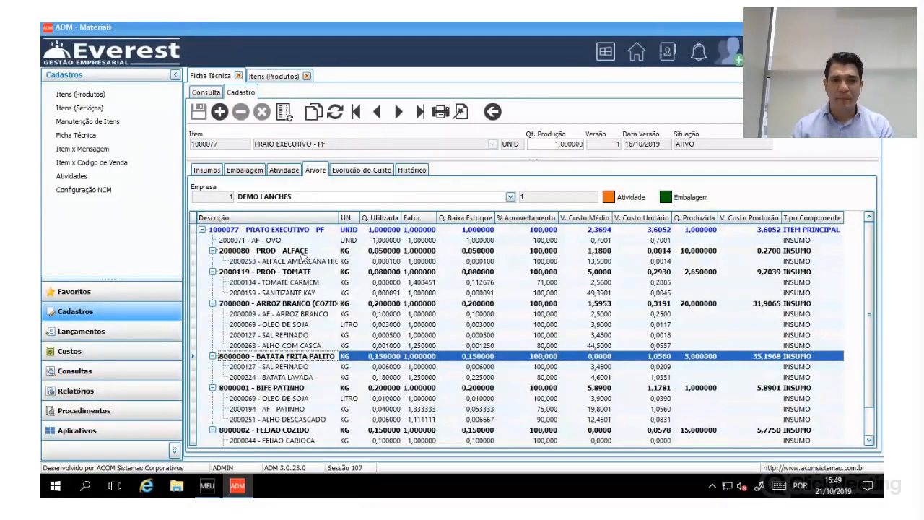
key("Down")
key("Down")
key("Down")
key("Down")
key("Down")
key("Down")
key("Down")
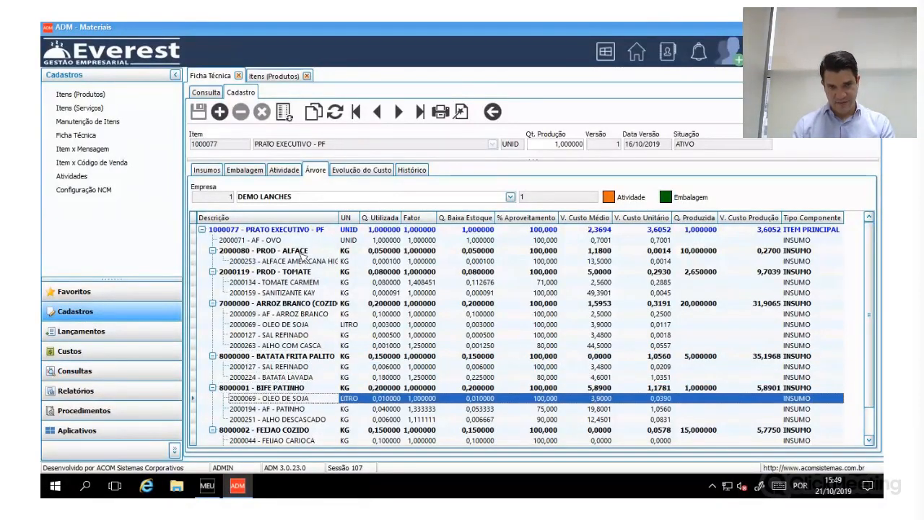
key("Down")
key("Down")
key("Down")
key("Down")
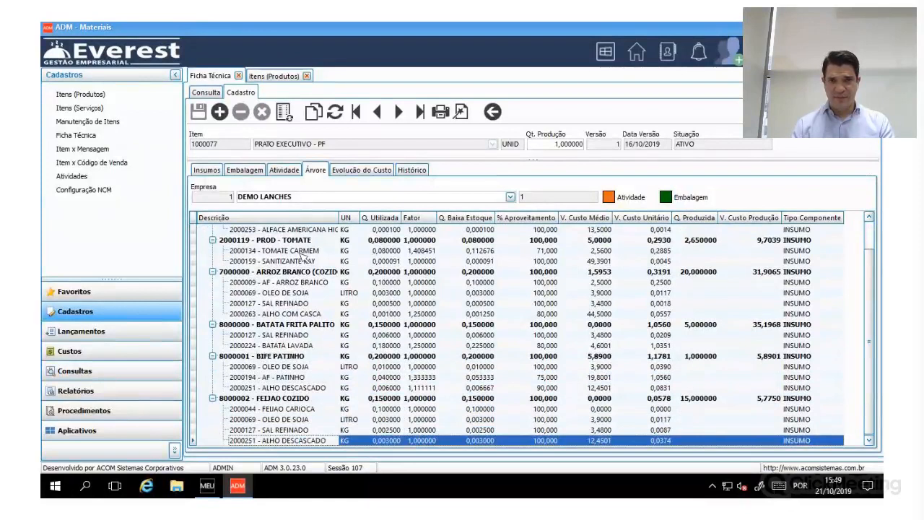
key("Up")
key("Up")
key("Up")
key("Up")
key("Up")
key("Up")
key("Up")
key("Up")
key("Up")
key("Up")
key("Up")
key("Up")
key("Up")
key("Up")
key("Up")
key("Up")
key("Up")
key("Up")
key("Up")
key("Up")
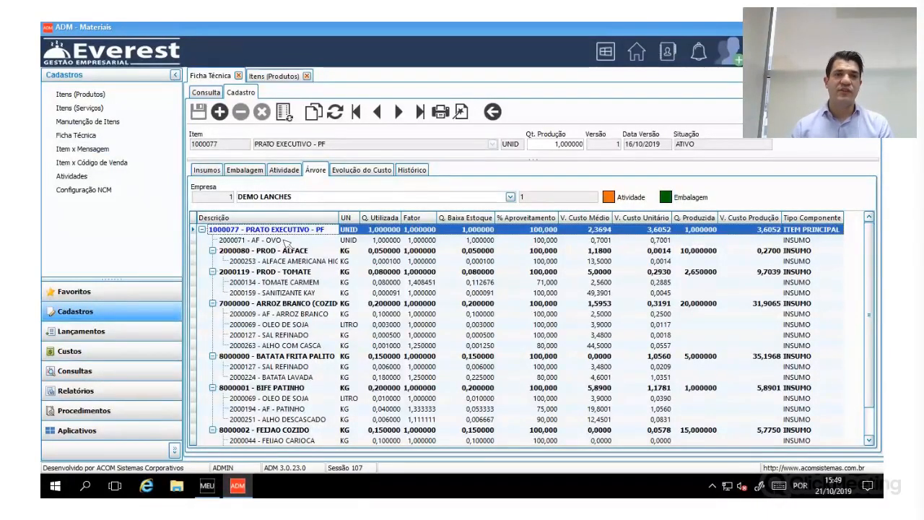
Examine the V. Custo Médio of PROD - ALFACE, PROD - TOMATE and ARROZ BRANCO (COZIDO), and the main item's V. Custo Unitário.
left_click(593, 262)
left_click(594, 251)
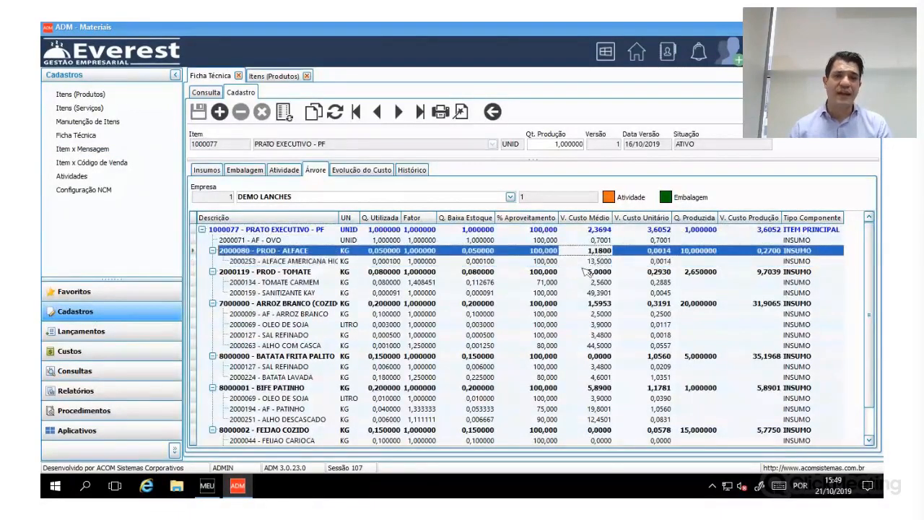
left_click(598, 273)
left_click(599, 304)
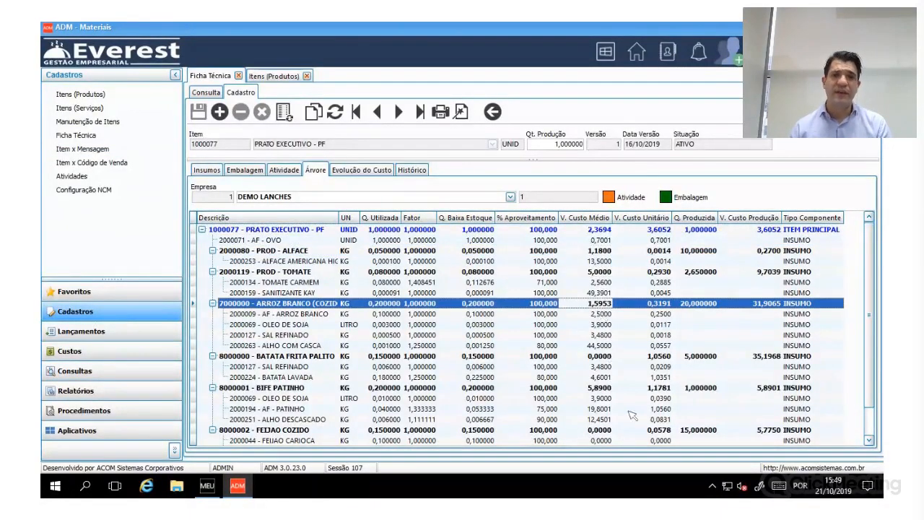
left_click(658, 229)
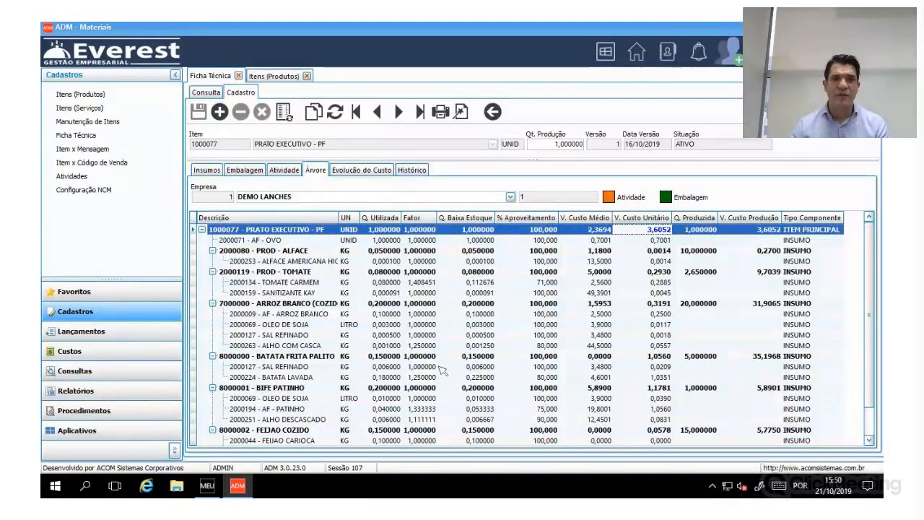
Examine the Fator and % Aproveitamento of ALHO COM CASCA, and the Q. Produzida and Q. Baixa Estoque of ARROZ BRANCO (COZIDO).
left_click(296, 336)
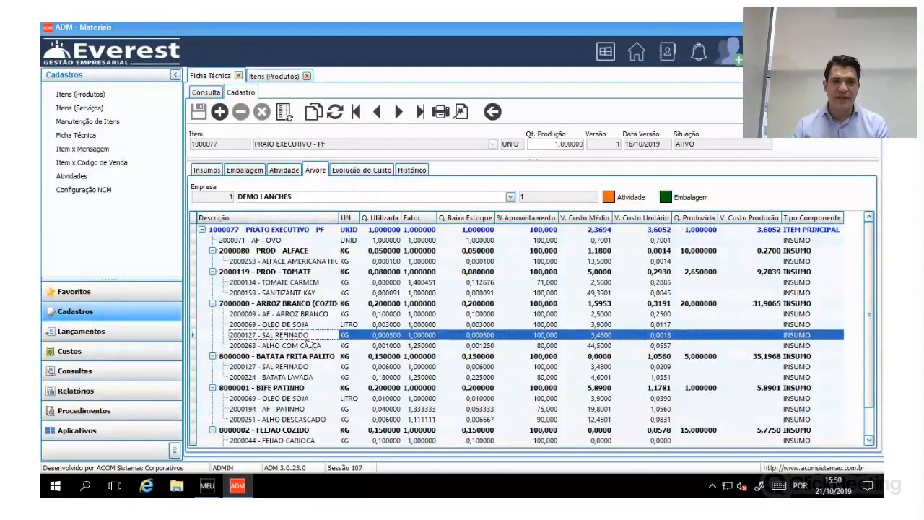
left_click(308, 345)
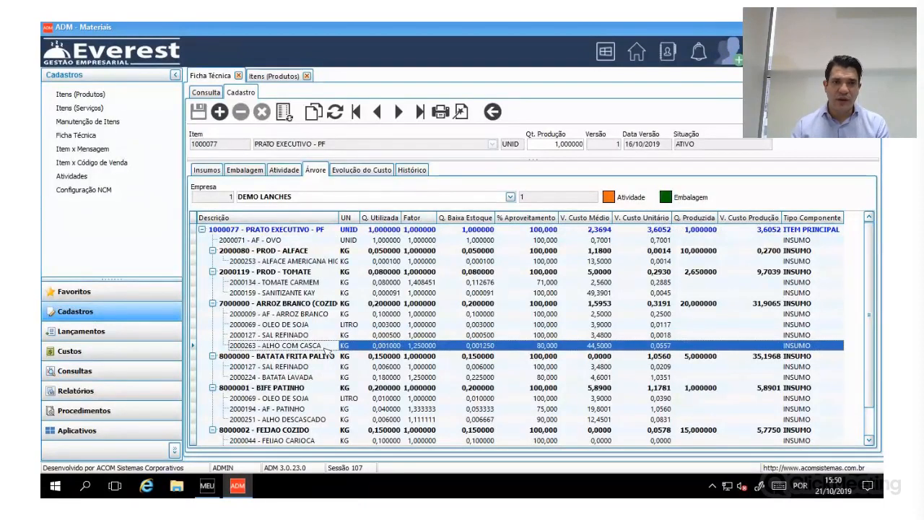
left_click(425, 348)
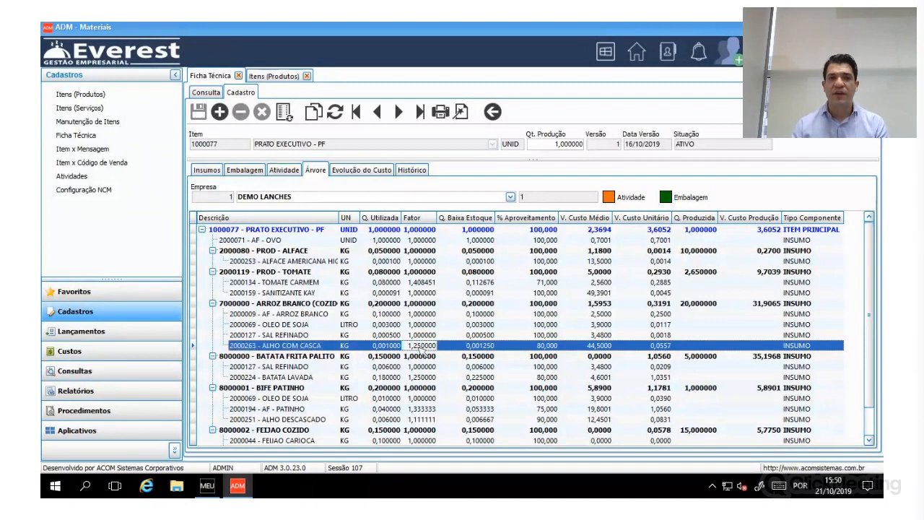
left_click(543, 348)
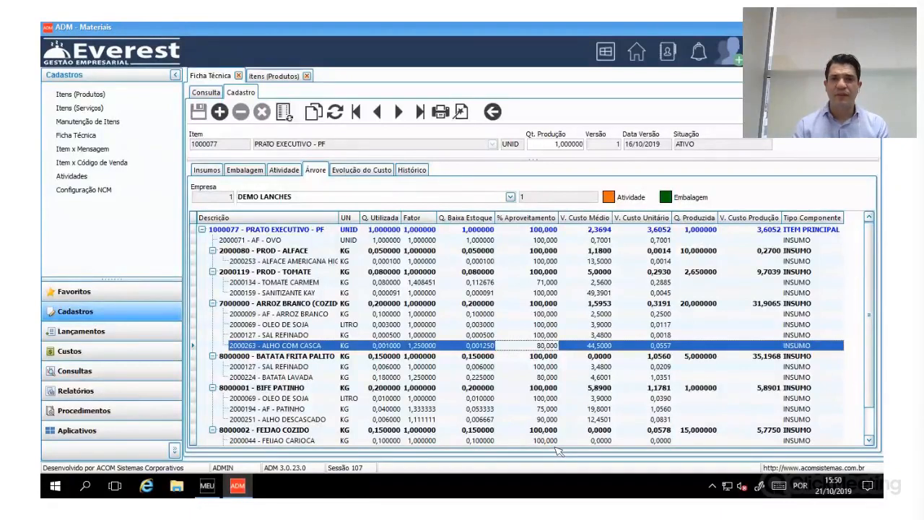
left_click(701, 304)
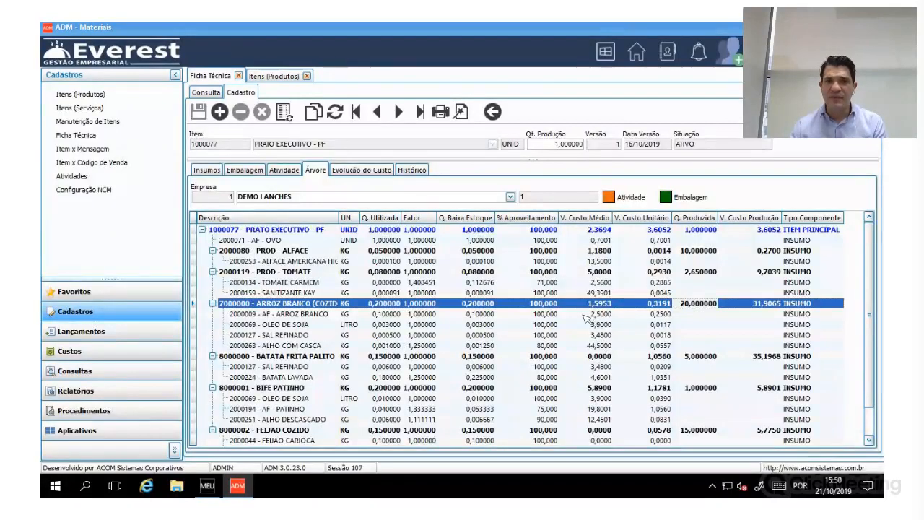
left_click(490, 305)
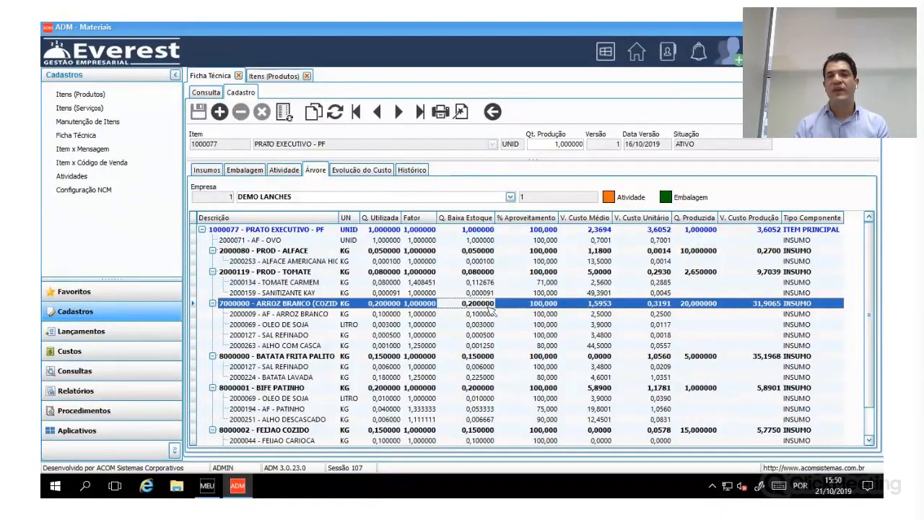
scroll(473, 299, "down", 1)
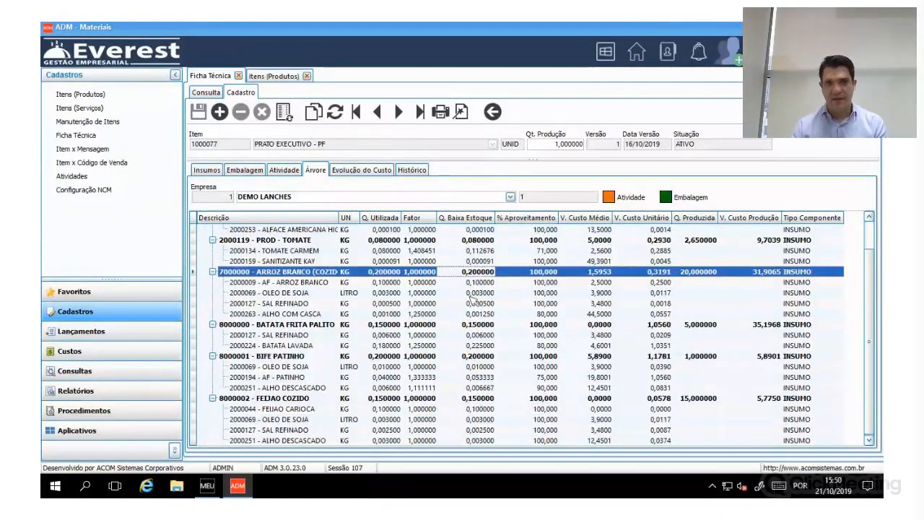
mouse_move(557, 28)
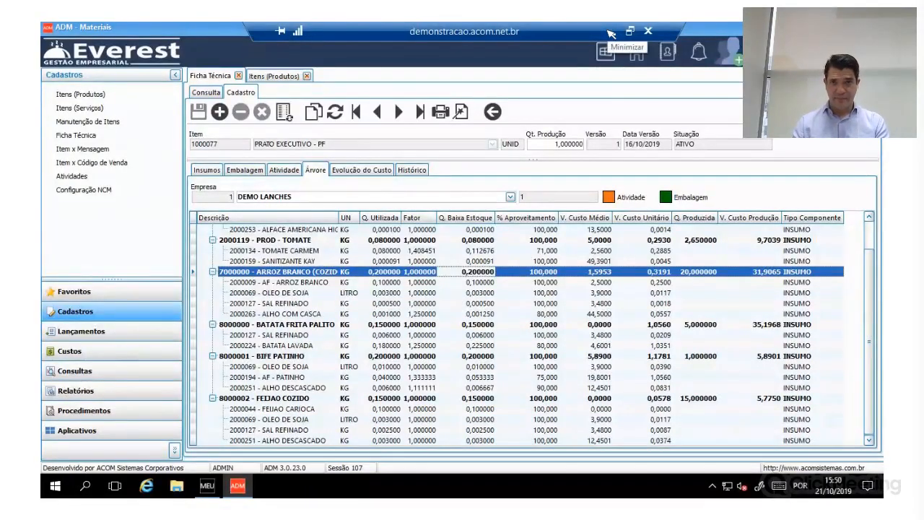
left_click(847, 257)
left_click(778, 303)
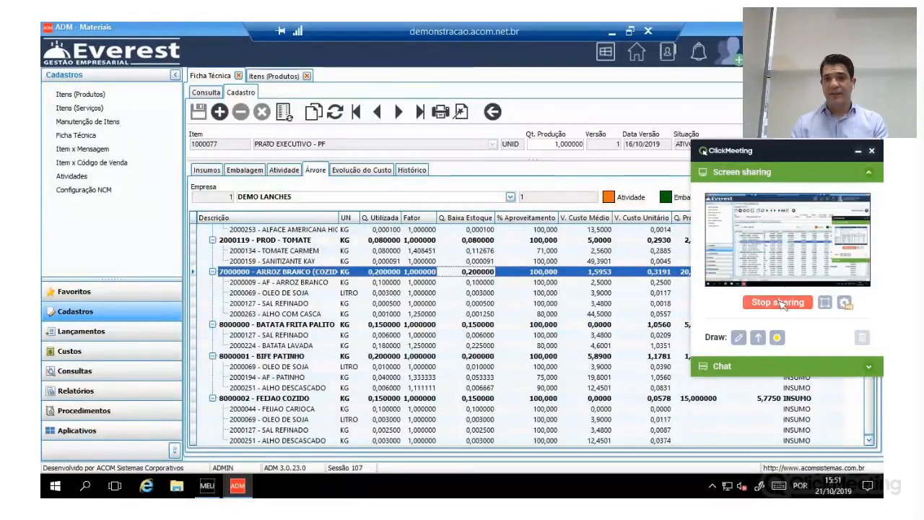